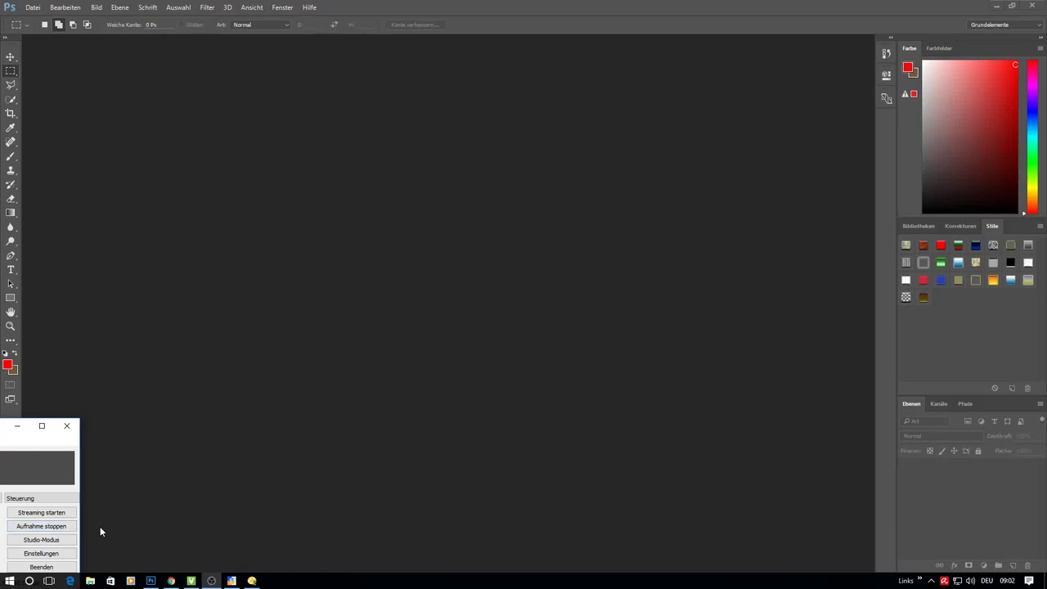
# Open the cloud photo test.jpg and convert its Hintergrund background into layer Ebene 0
pyautogui.click(33, 7)
pyautogui.click(36, 29)
pyautogui.click(503, 164)
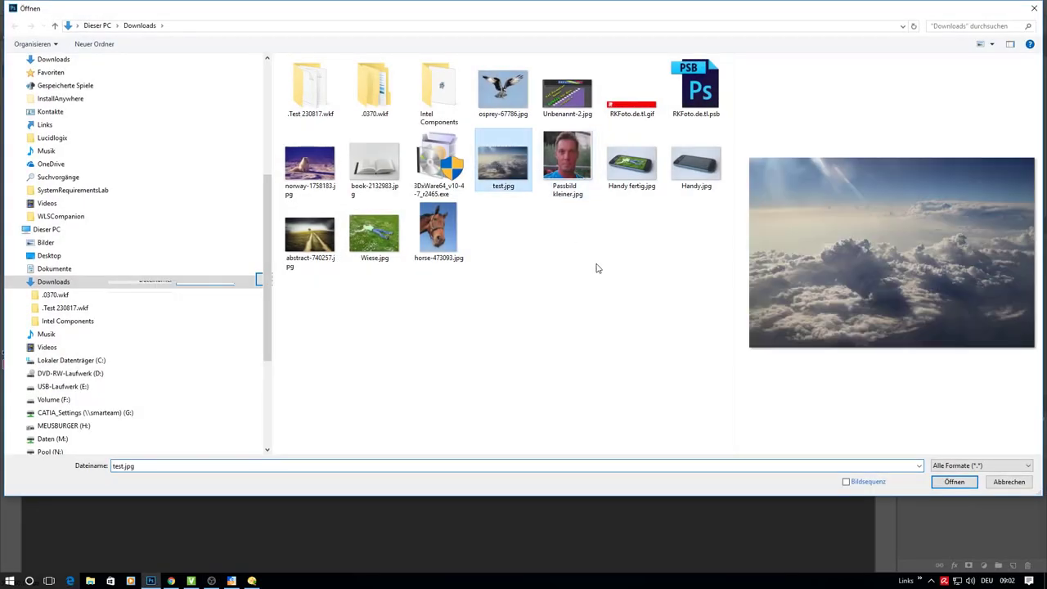
pyautogui.click(953, 482)
pyautogui.doubleClick(981, 468)
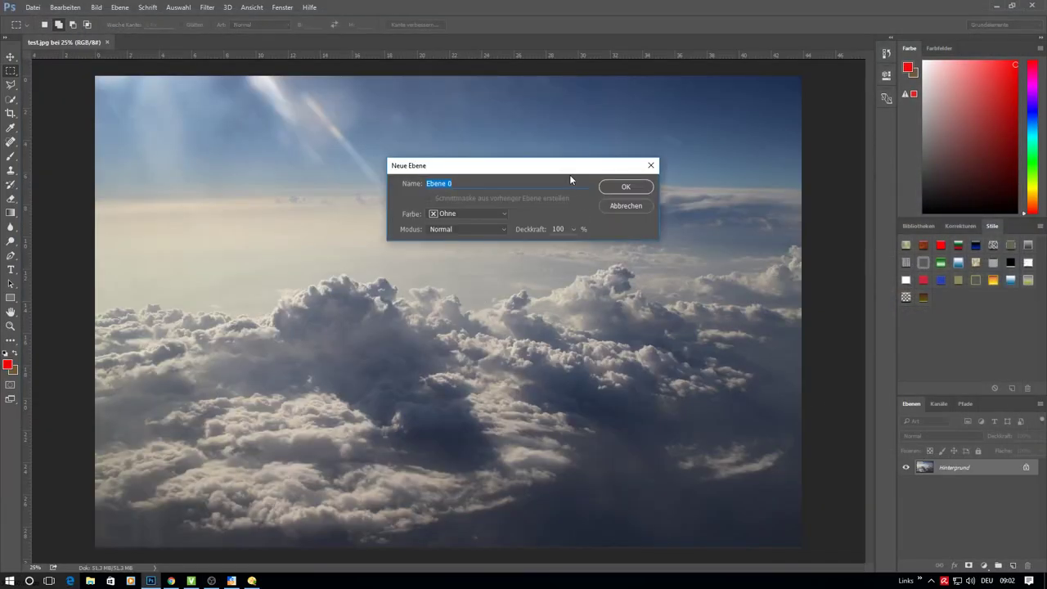
pyautogui.click(622, 186)
# Open osprey-67786.jpg as a second document
pyautogui.click(33, 8)
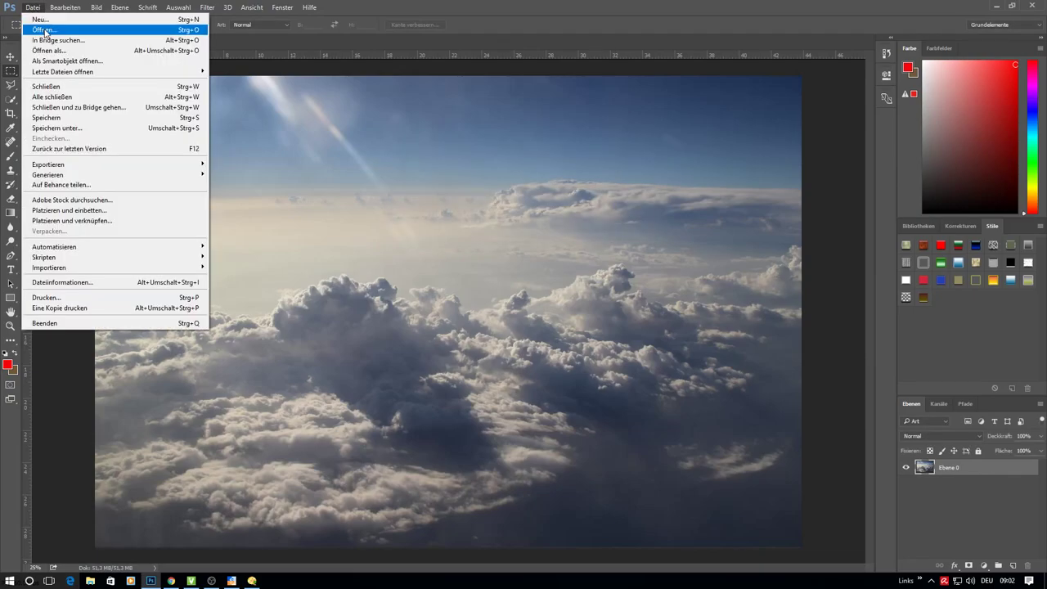
pyautogui.click(44, 30)
pyautogui.click(501, 86)
pyautogui.click(954, 482)
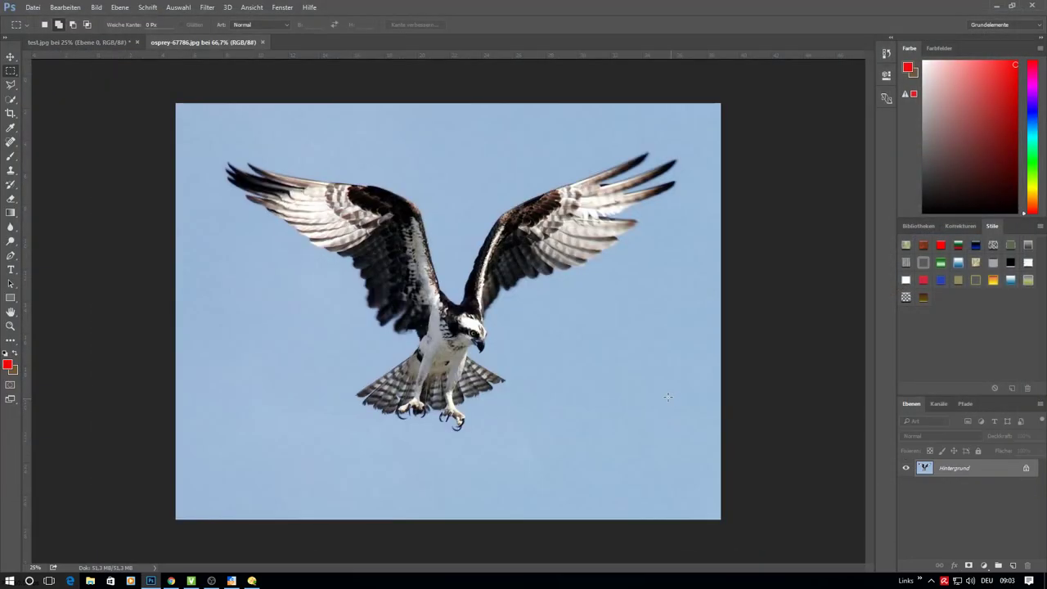
# Convert the osprey photo's Hintergrund background into layer Ebene 0
pyautogui.doubleClick(969, 472)
pyautogui.click(622, 187)
pyautogui.scroll(2, 166, 156)
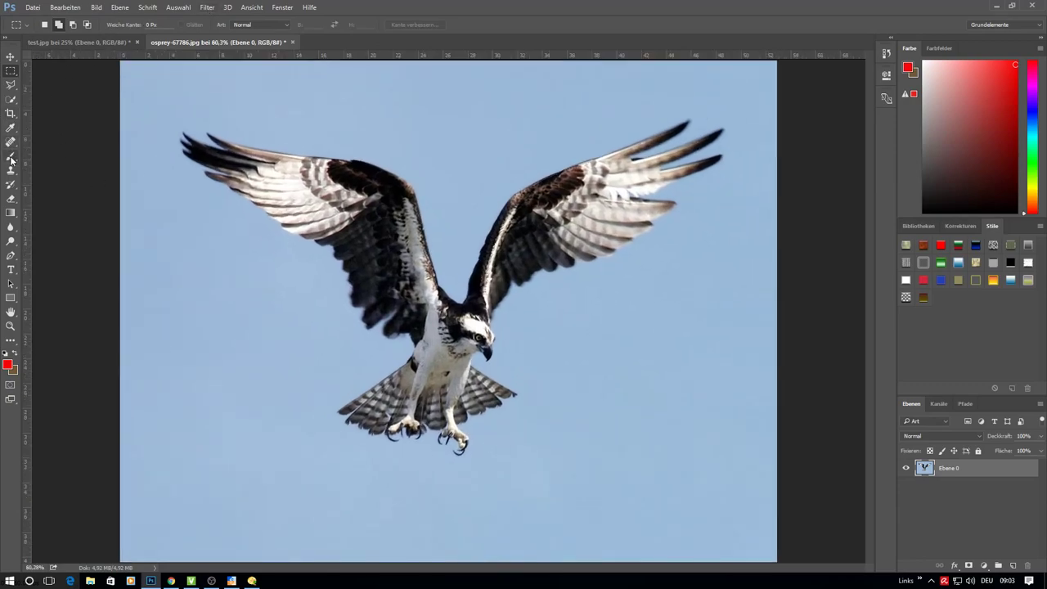
# Select the blue sky around the osprey with Quick Selection, refining along the right wing
pyautogui.click(11, 99)
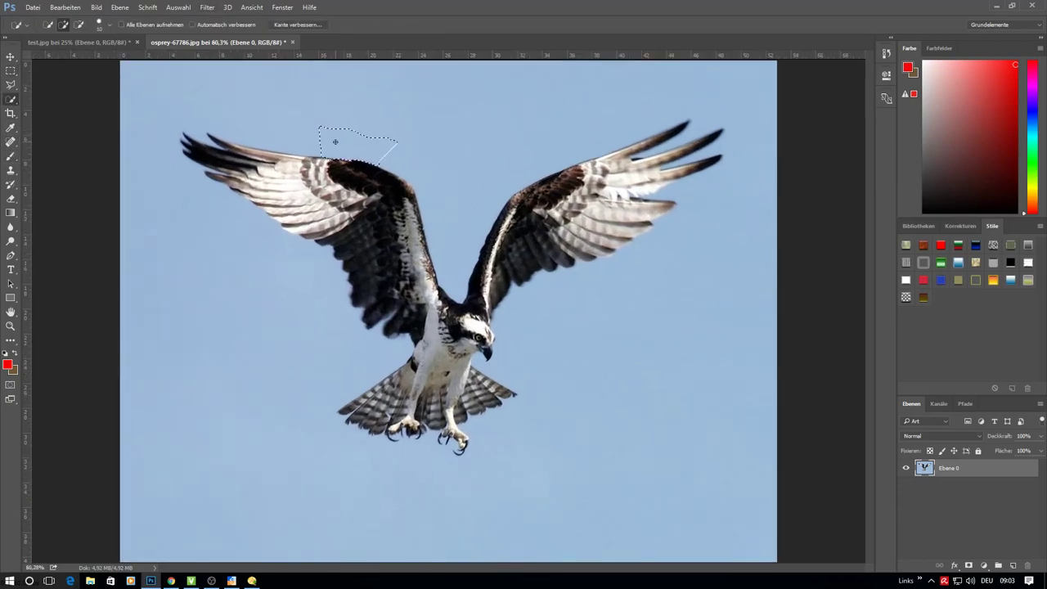
pyautogui.moveTo(377, 110); pyautogui.dragTo(489, 130)
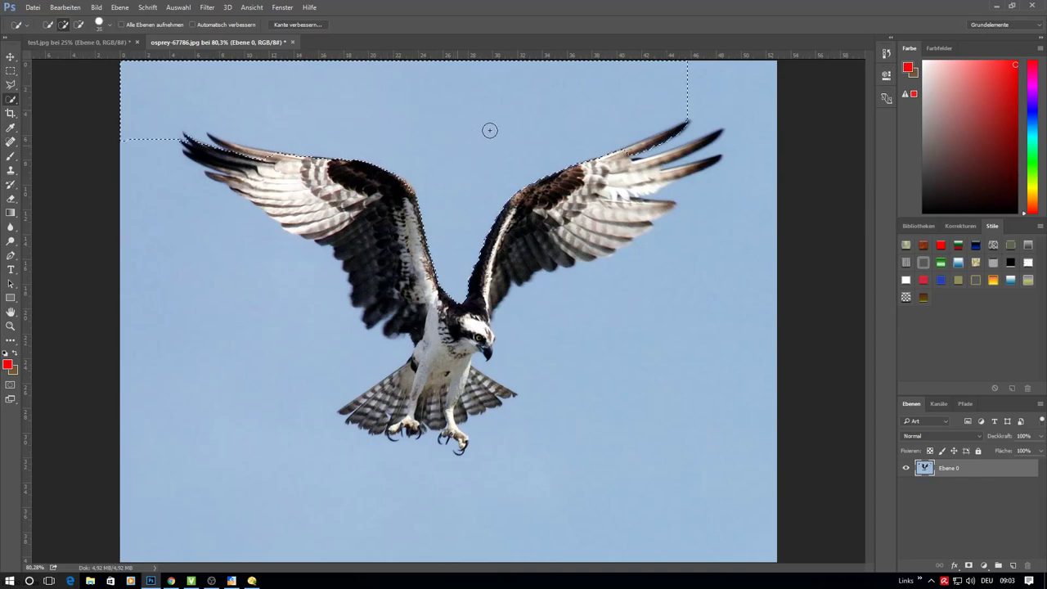
pyautogui.moveTo(225, 238)
pyautogui.mouseDown()
pyautogui.moveTo(254, 252)
pyautogui.moveTo(320, 346)
pyautogui.moveTo(319, 446)
pyautogui.moveTo(384, 497)
pyautogui.moveTo(493, 496)
pyautogui.moveTo(673, 237)
pyautogui.mouseUp()
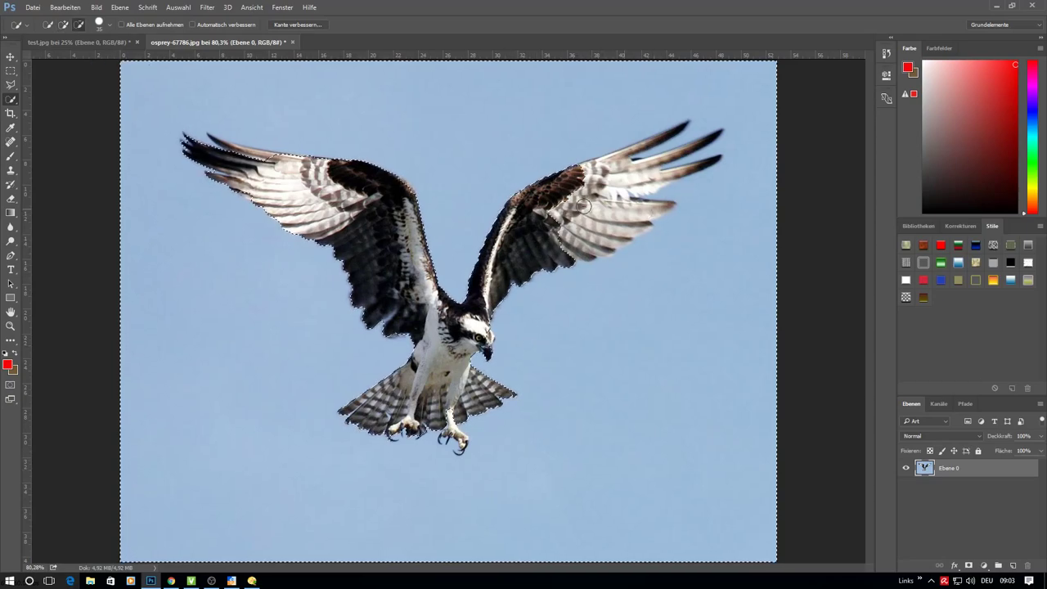
pyautogui.click(598, 174)
pyautogui.moveTo(575, 246); pyautogui.dragTo(594, 218)
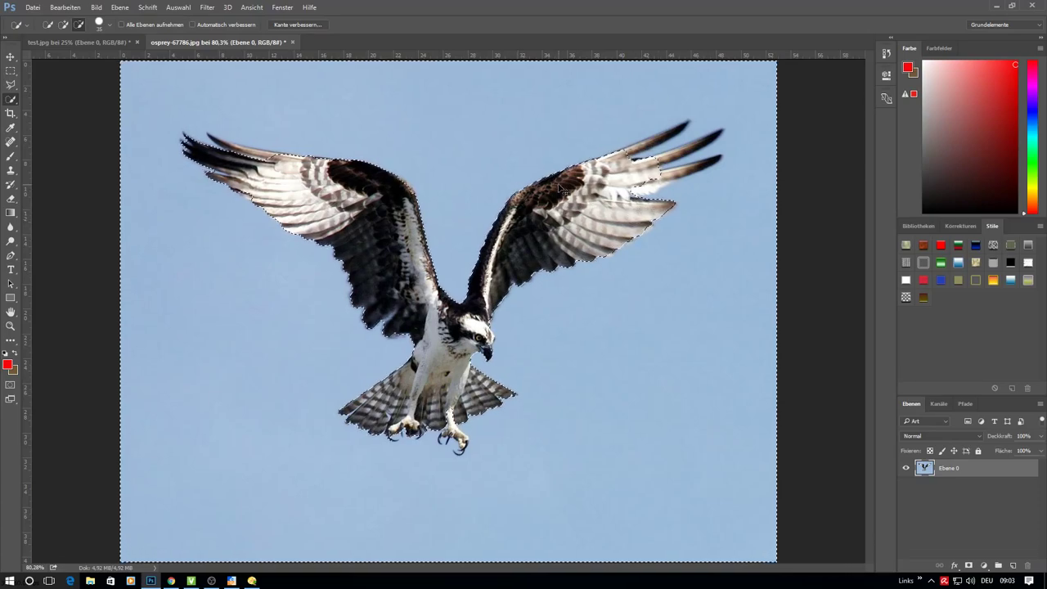
# At higher zoom, use a smaller Quick Selection brush to fit the selection around the wing feather tips
pyautogui.scroll(4, 650, 205)
pyautogui.scroll(3, 685, 196)
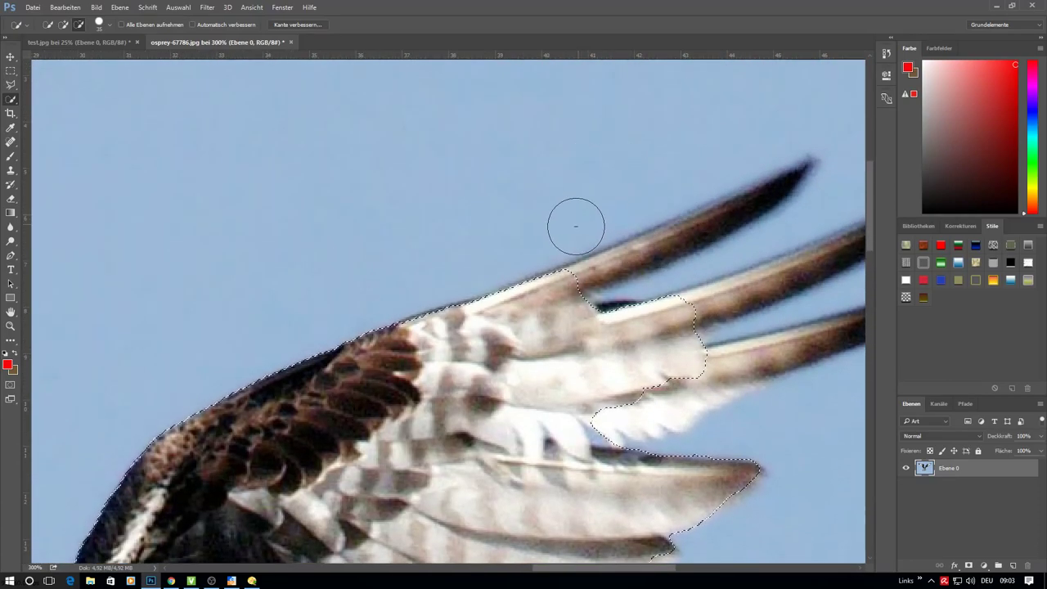
pyautogui.press('[')
pyautogui.press('[')
pyautogui.press('[')
pyautogui.click(587, 332)
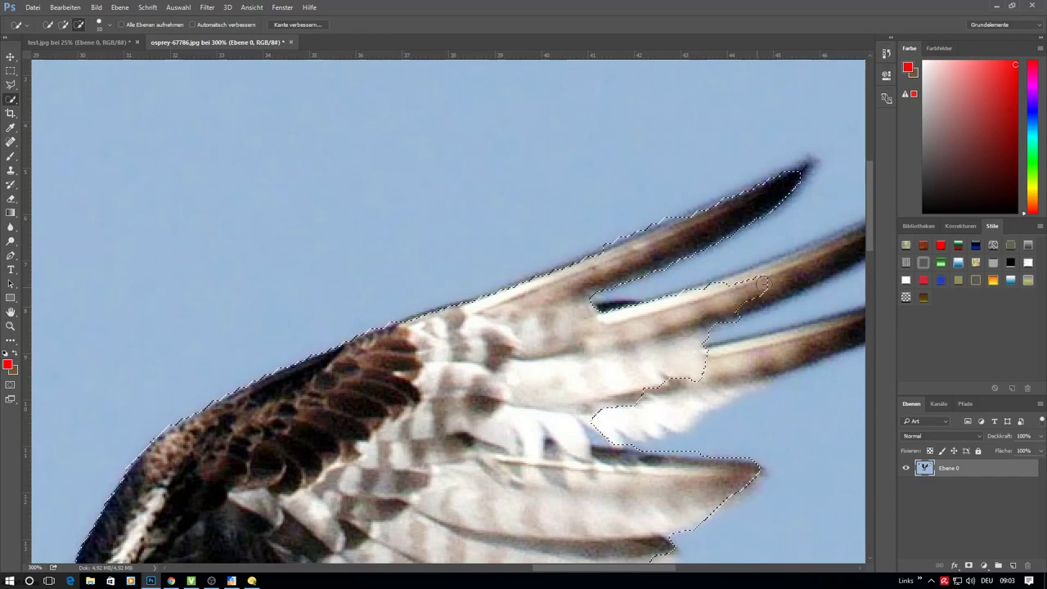
pyautogui.moveTo(587, 331); pyautogui.dragTo(764, 288)
pyautogui.hscroll(5, 654, 344)
pyautogui.moveTo(555, 283); pyautogui.dragTo(443, 403)
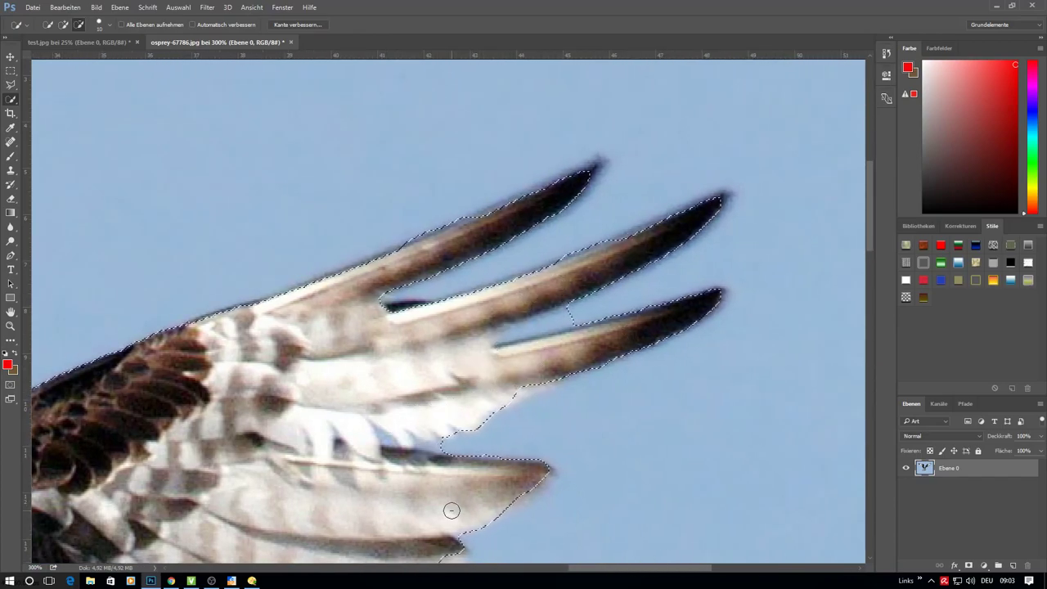
# Fit the sky selection around the osprey's lower foot and talons
pyautogui.scroll(-4, 450, 507)
pyautogui.scroll(-2, 427, 460)
pyautogui.scroll(-2, 247, 431)
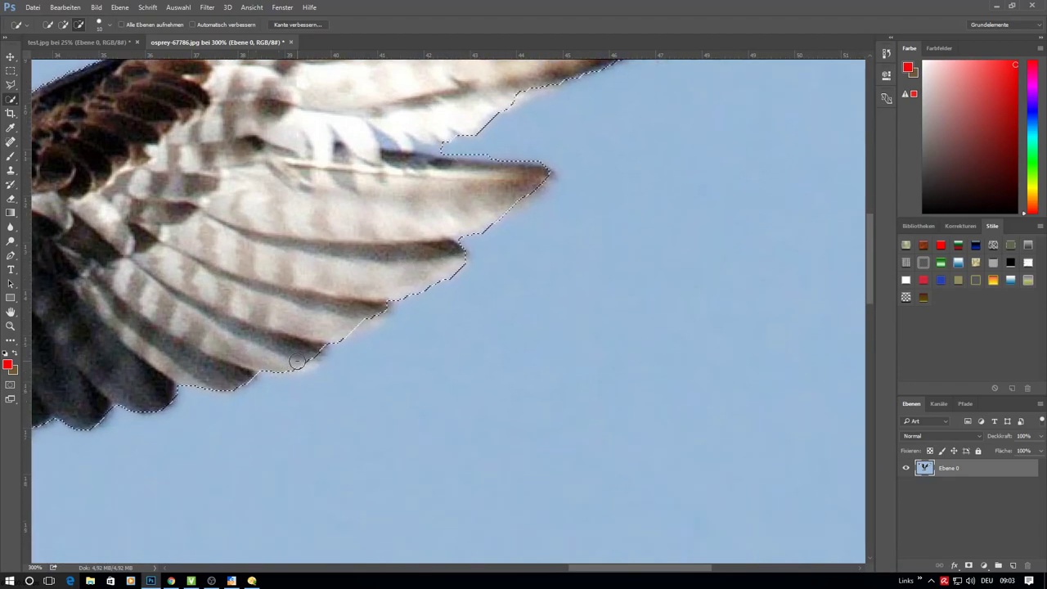
pyautogui.hscroll(-8, 367, 490)
pyautogui.hscroll(-2, 409, 490)
pyautogui.scroll(-3, 337, 444)
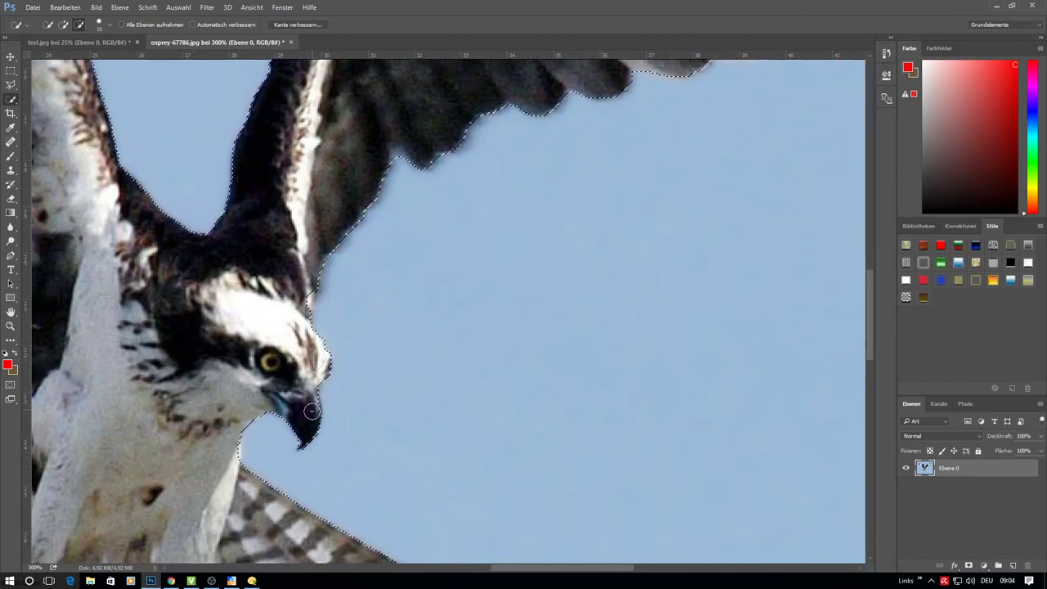
pyautogui.scroll(-1, 298, 376)
pyautogui.scroll(-2, 278, 353)
pyautogui.scroll(-1, 278, 353)
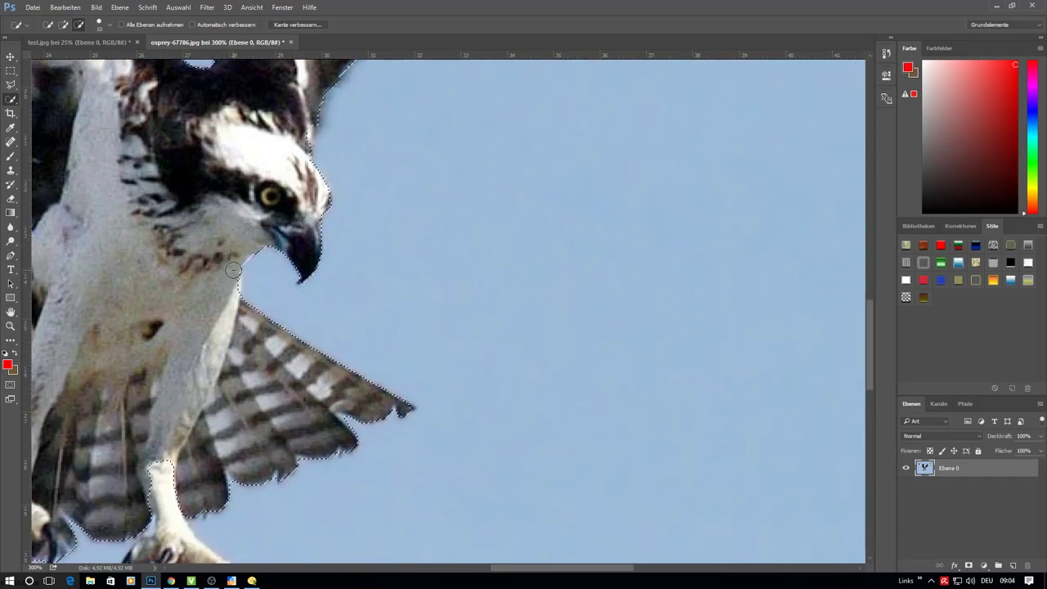
pyautogui.scroll(-2, 229, 401)
pyautogui.scroll(-1, 158, 261)
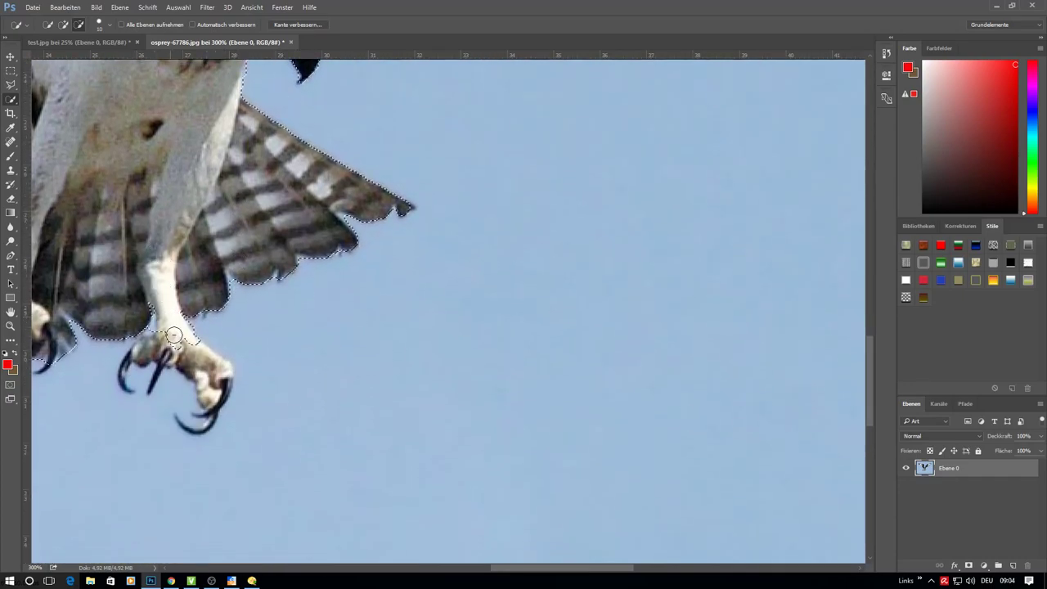
pyautogui.moveTo(215, 376); pyautogui.dragTo(144, 338)
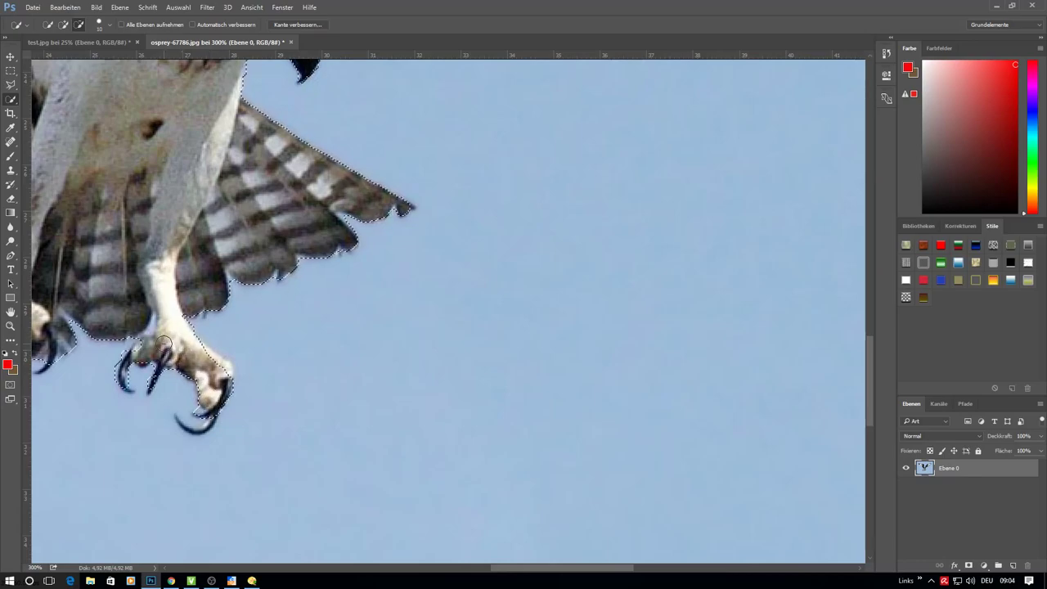
# Adjust the selection along the bottom edge and bring up Kante verbessern
pyautogui.scroll(1, 246, 450)
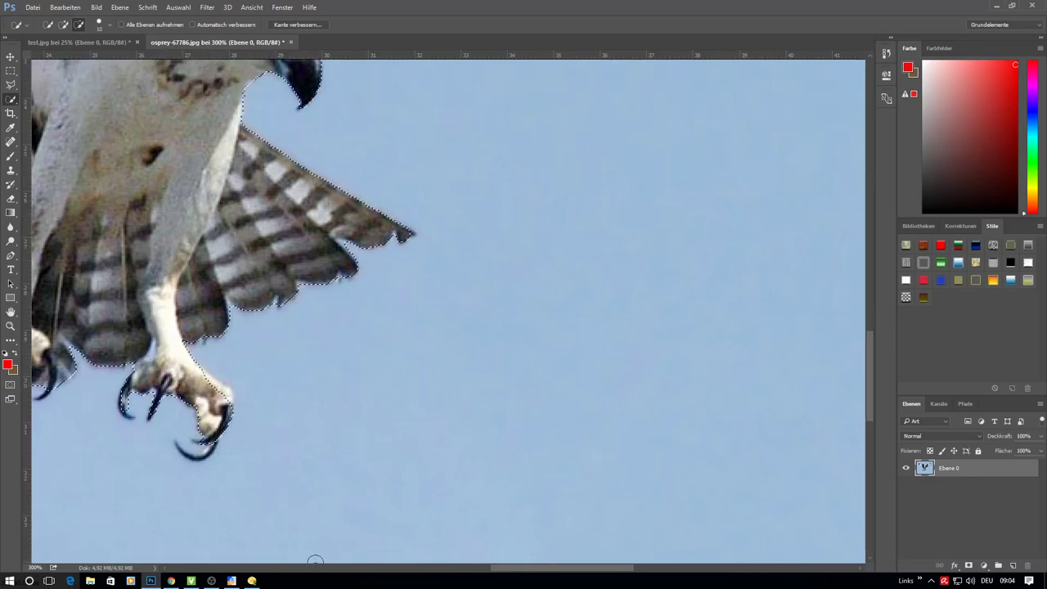
pyautogui.moveTo(562, 566); pyautogui.dragTo(489, 565)
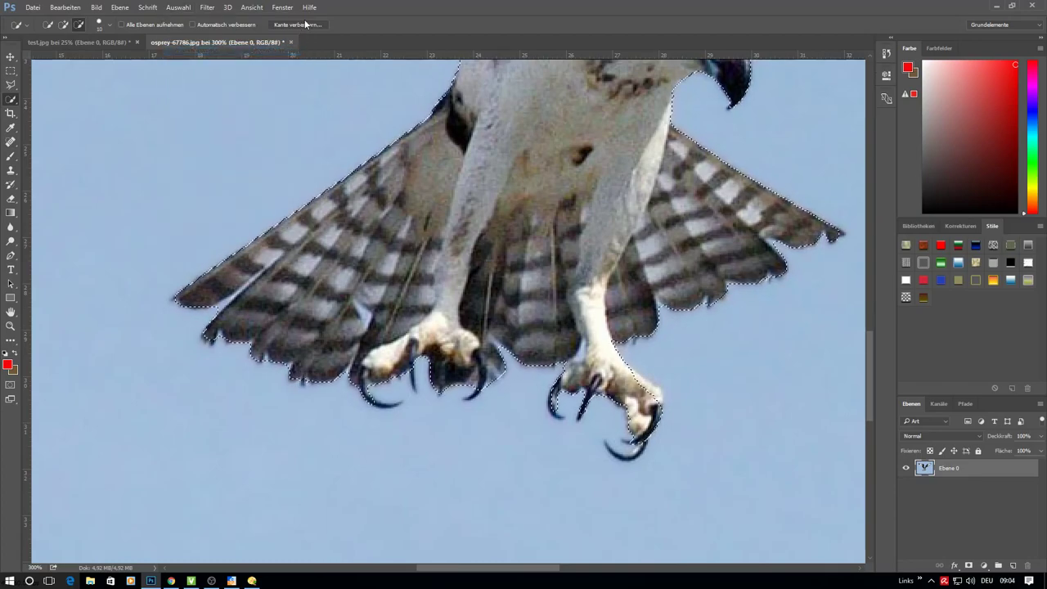
pyautogui.click(297, 25)
# Cancel edge refinement, keeping the selection, and begin a Polygon-Lasso outline along the talon and feather edge
pyautogui.click(839, 382)
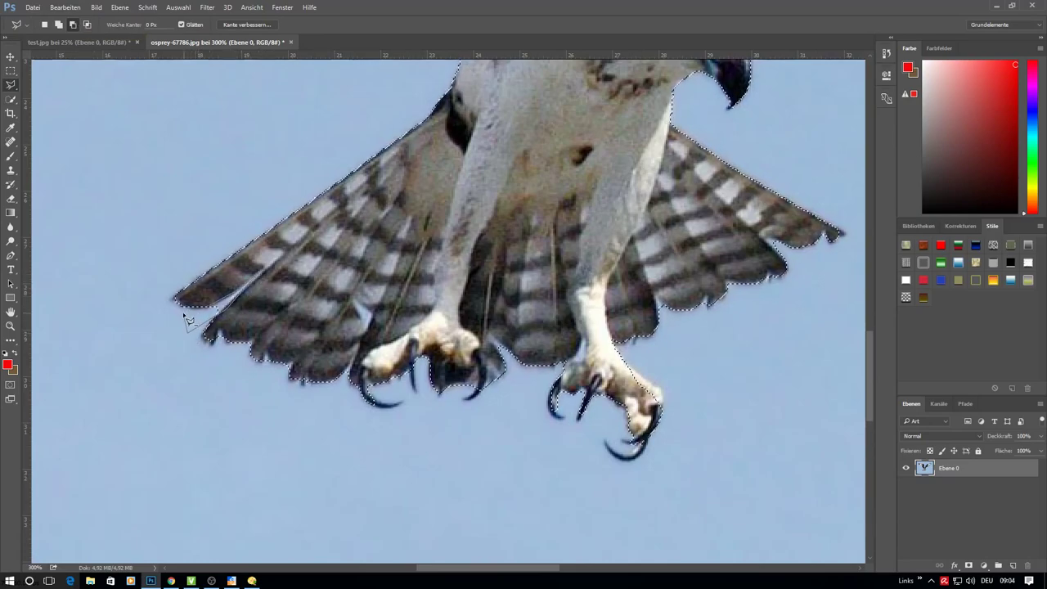
pyautogui.scroll(-1, 327, 397)
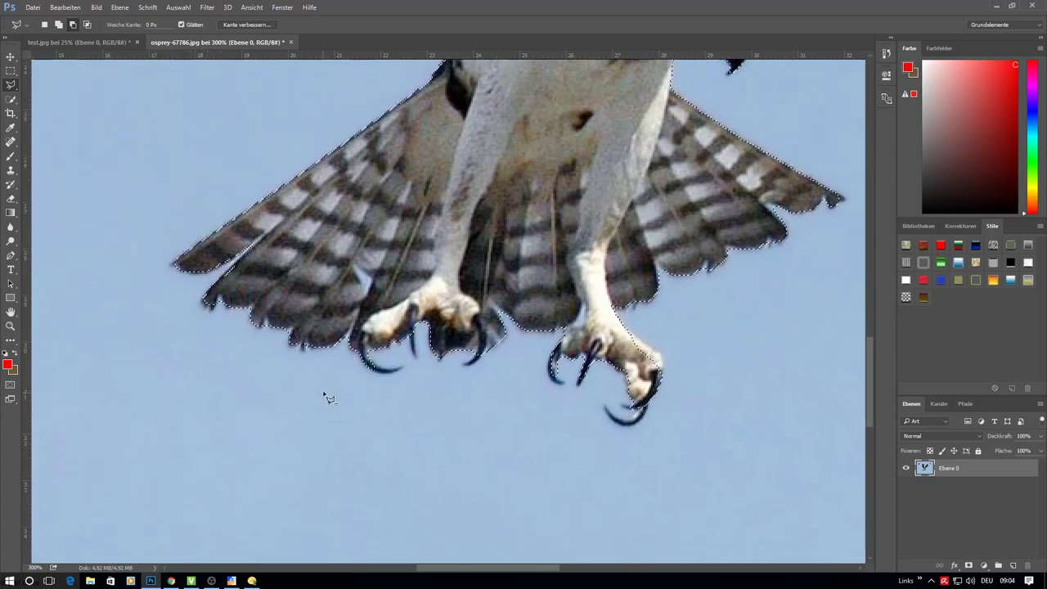
pyautogui.click(488, 302)
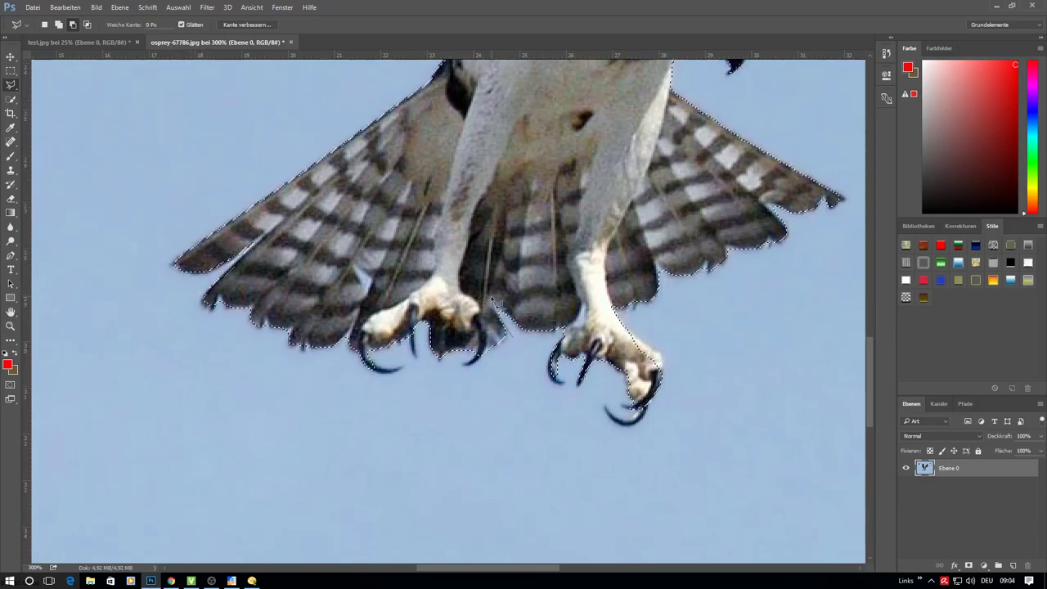
pyautogui.click(514, 337)
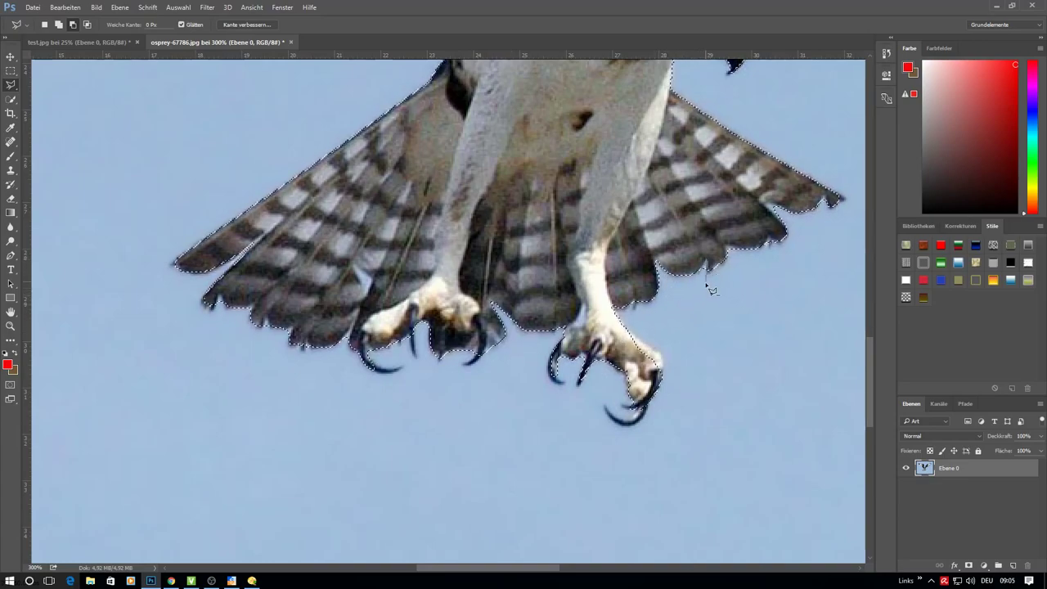
# Trace the Polygon-Lasso outline closely along the osprey's dark wing edge toward the head
pyautogui.scroll(1, 771, 262)
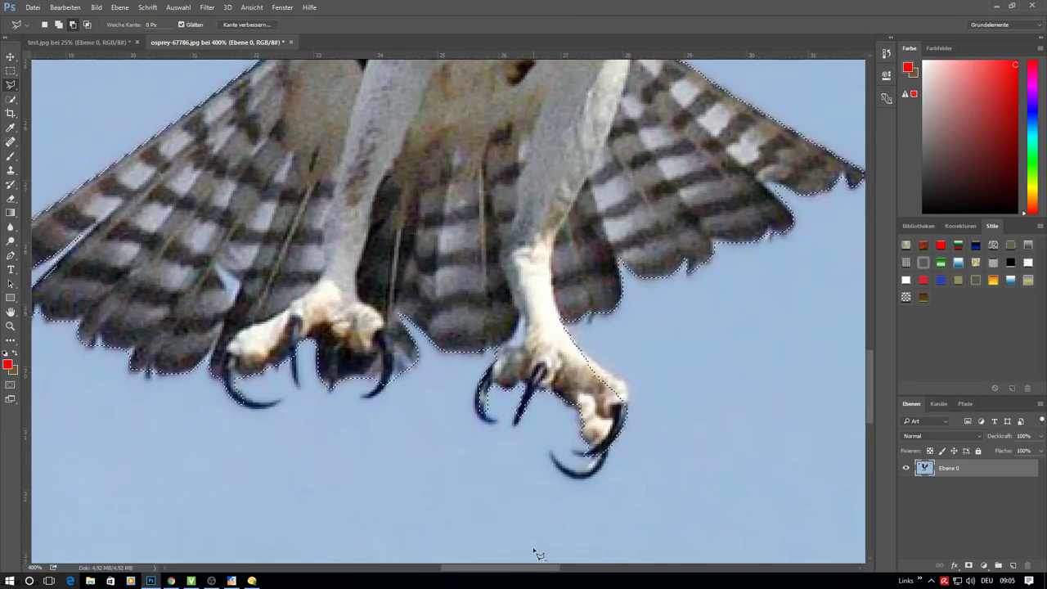
pyautogui.hscroll(3, 536, 554)
pyautogui.hscroll(2, 502, 376)
pyautogui.scroll(2, 502, 376)
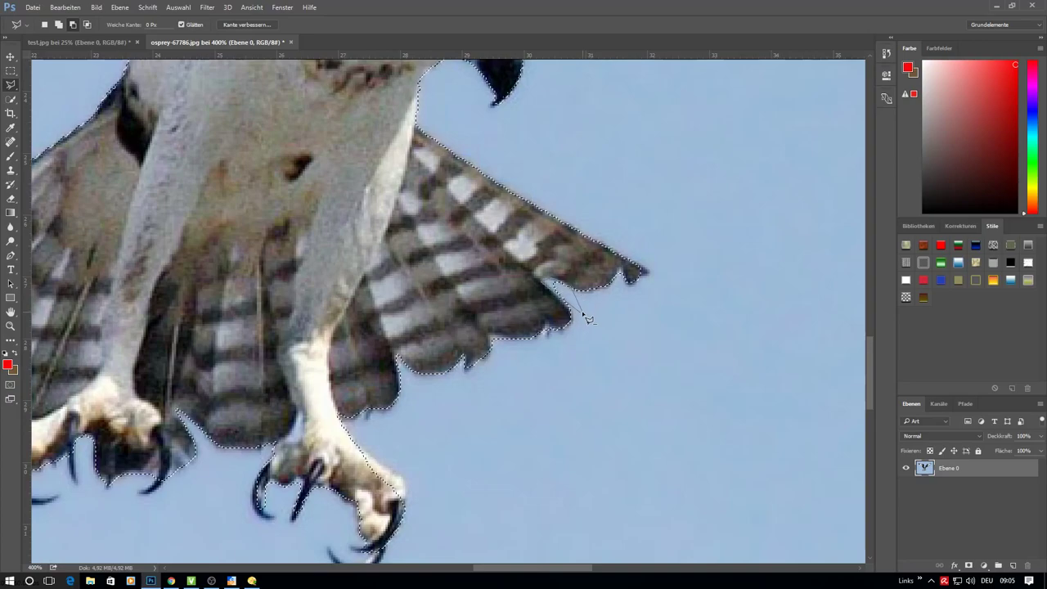
pyautogui.scroll(1, 583, 311)
pyautogui.scroll(2, 557, 295)
pyautogui.scroll(3, 537, 278)
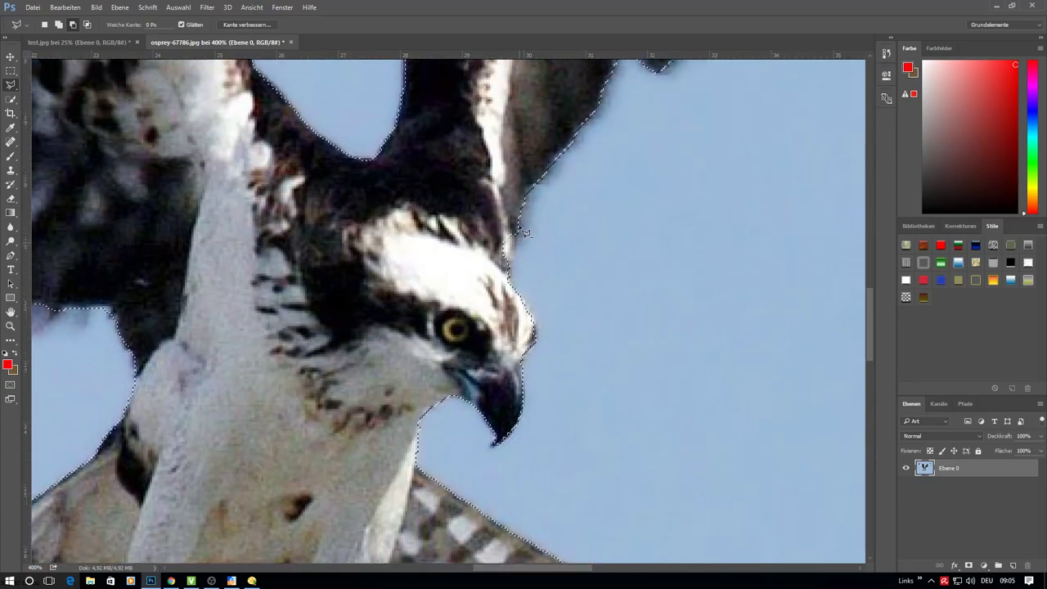
pyautogui.scroll(2, 544, 237)
pyautogui.moveTo(619, 149); pyautogui.dragTo(619, 125)
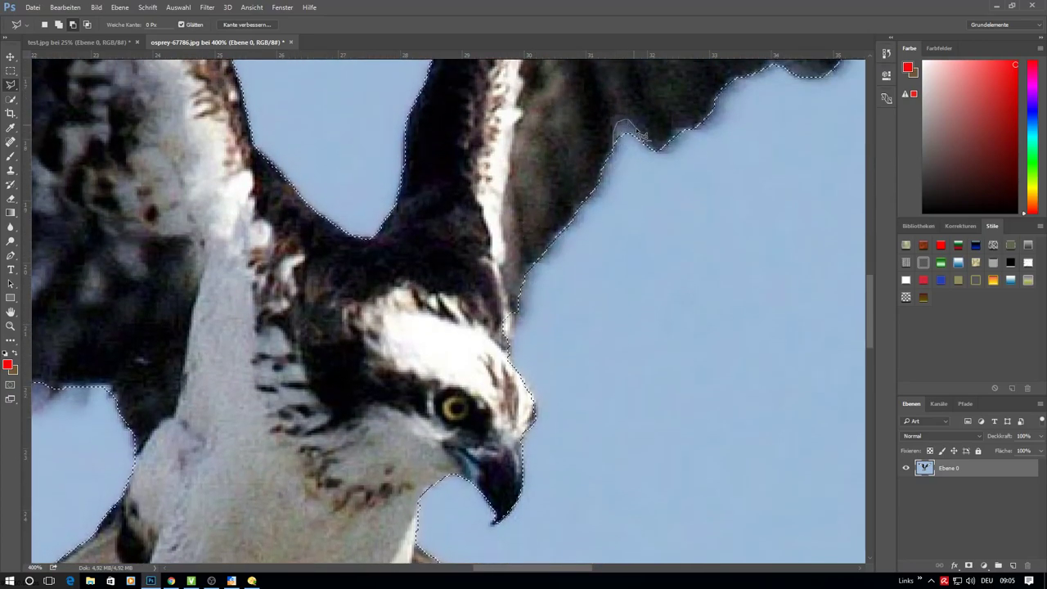
pyautogui.moveTo(656, 158)
pyautogui.mouseDown()
pyautogui.moveTo(627, 177)
pyautogui.moveTo(622, 164)
pyautogui.mouseUp()
pyautogui.scroll(1, 700, 210)
pyautogui.hscroll(5, 703, 245)
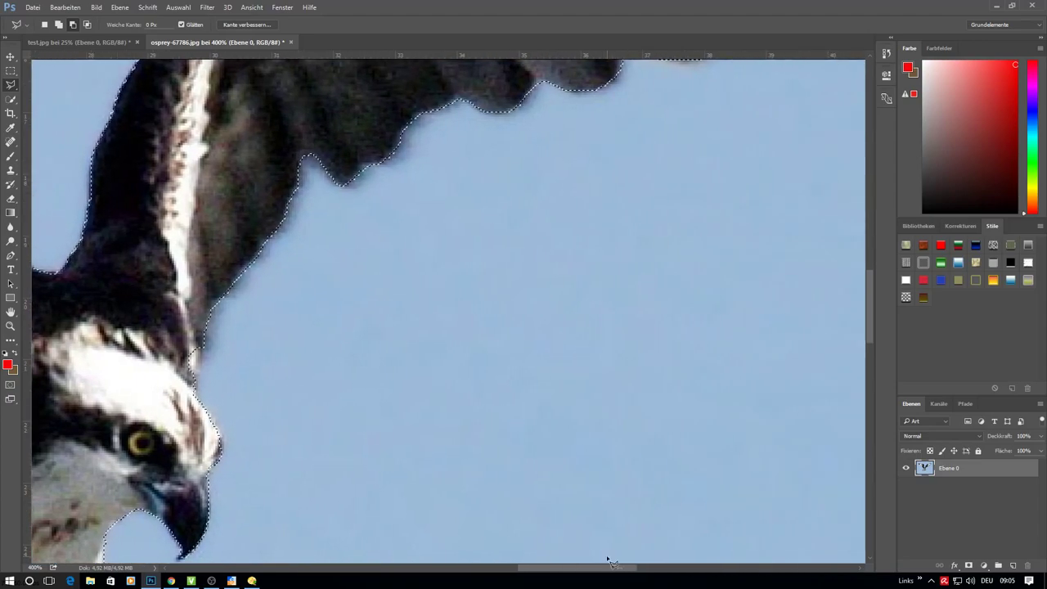
pyautogui.scroll(3, 717, 307)
pyautogui.scroll(3, 716, 308)
pyautogui.hscroll(5, 580, 477)
pyautogui.scroll(3, 509, 292)
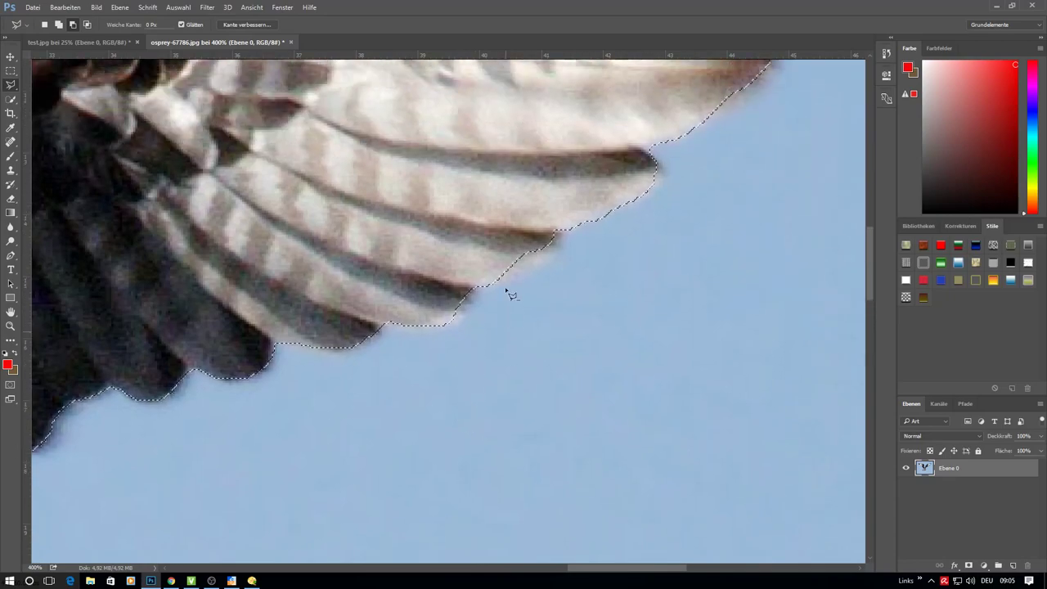
pyautogui.scroll(2, 553, 284)
# Outline the gap between two feathers and their tips with the Polygon-Lasso
pyautogui.scroll(1, 550, 283)
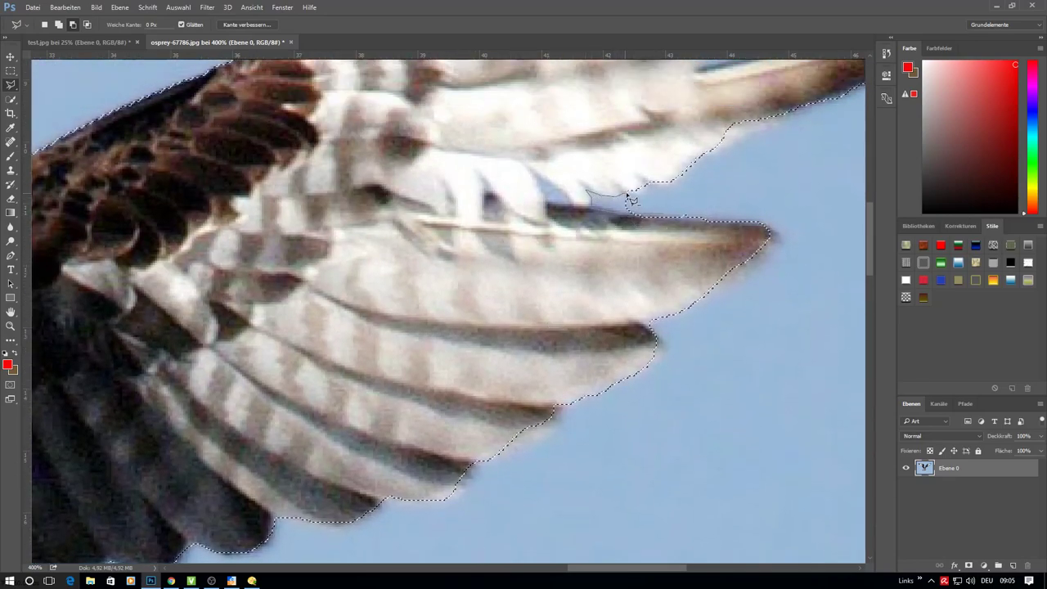
pyautogui.click(667, 217)
pyautogui.click(533, 174)
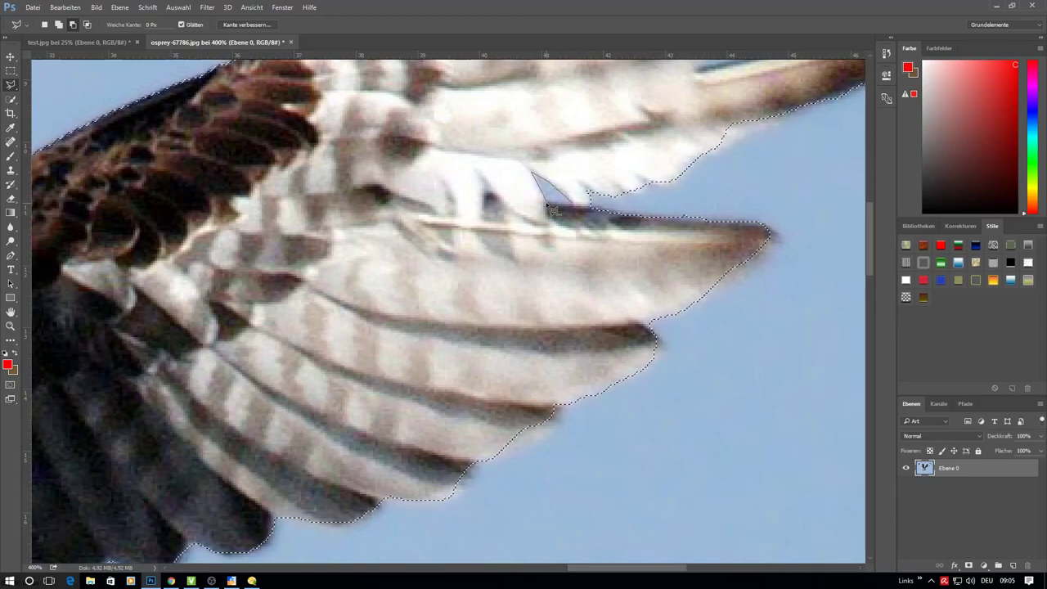
pyautogui.scroll(2, 728, 283)
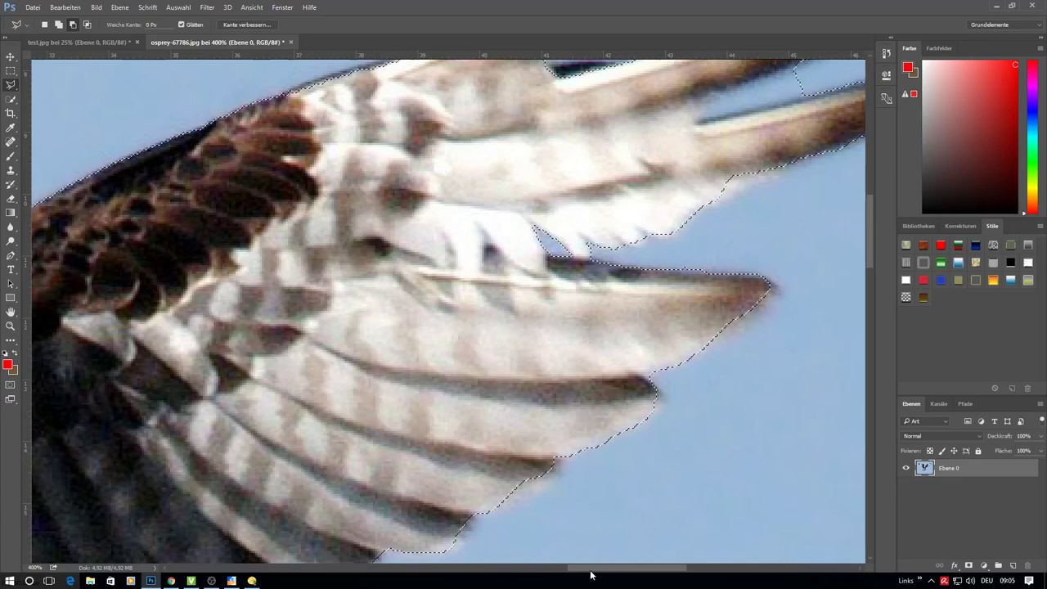
pyautogui.scroll(2, 664, 141)
pyautogui.hscroll(3, 664, 141)
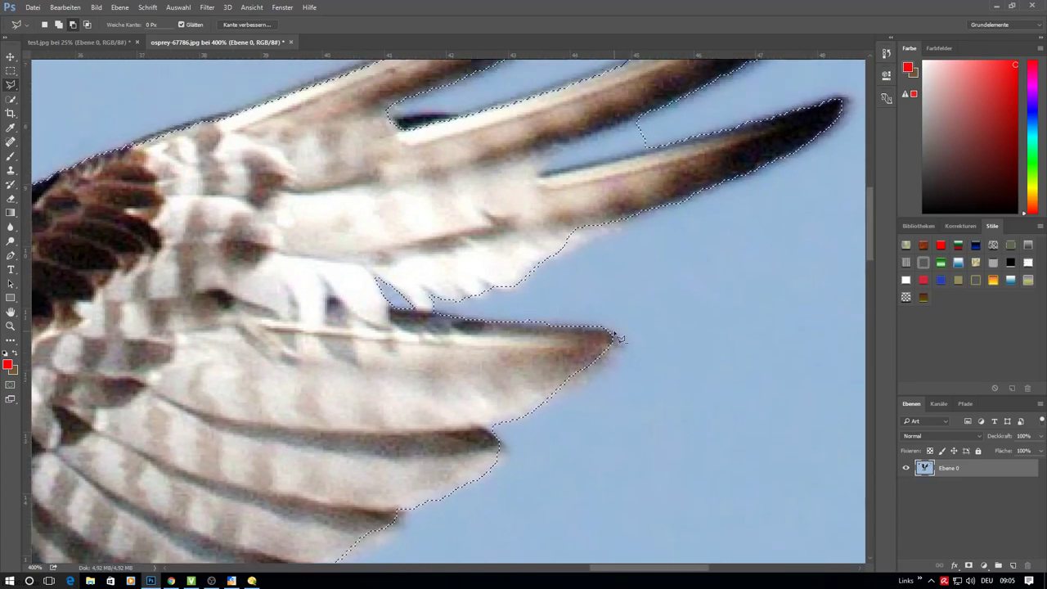
pyautogui.click(545, 164)
pyautogui.click(659, 108)
pyautogui.scroll(8, 717, 122)
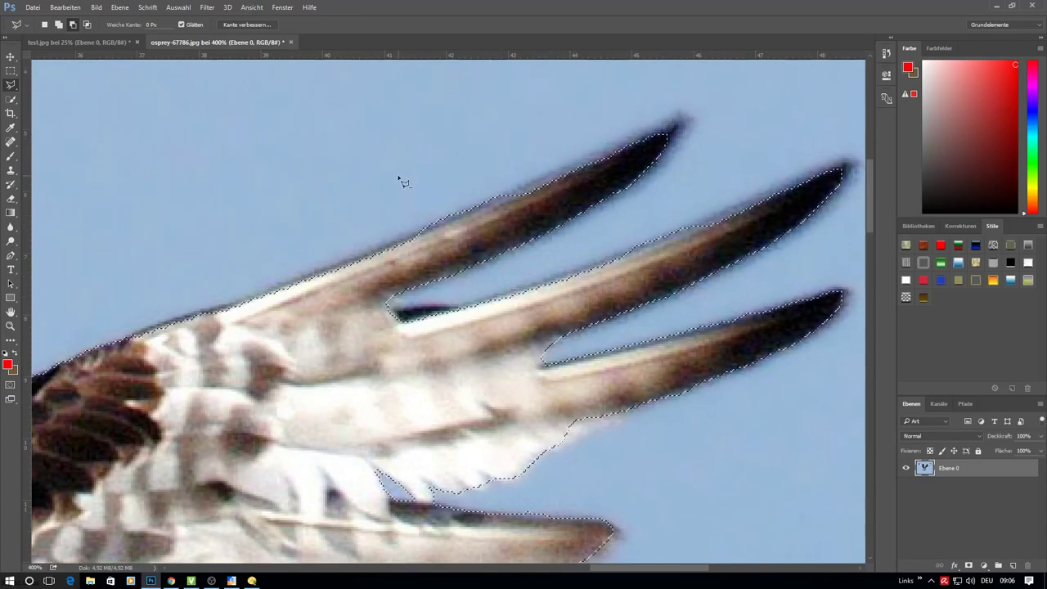
pyautogui.press('Return')
# Add an area along the upper feather edge to the selection, then undo it via Bearbeiten > Rückgängig
pyautogui.click(59, 25)
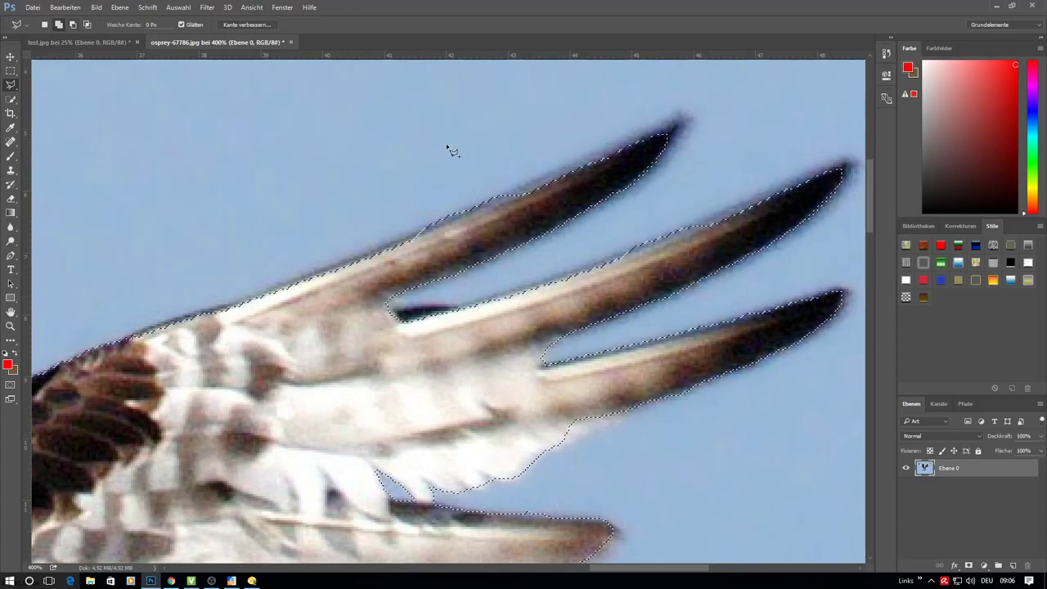
pyautogui.click(573, 158)
pyautogui.click(538, 192)
pyautogui.click(382, 246)
pyautogui.click(321, 234)
pyautogui.click(397, 189)
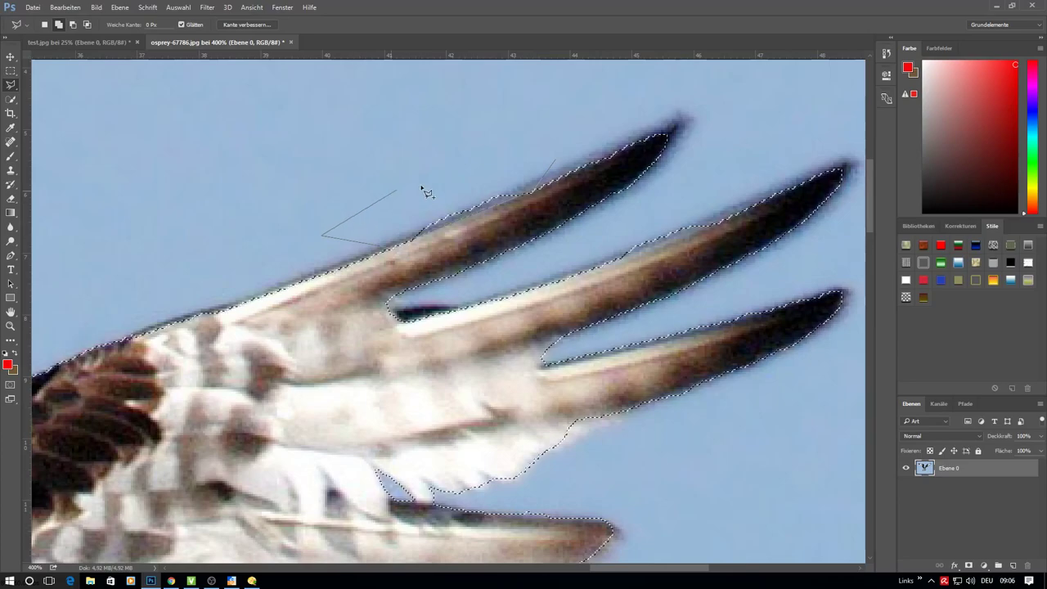
pyautogui.click(558, 164)
pyautogui.click(65, 7)
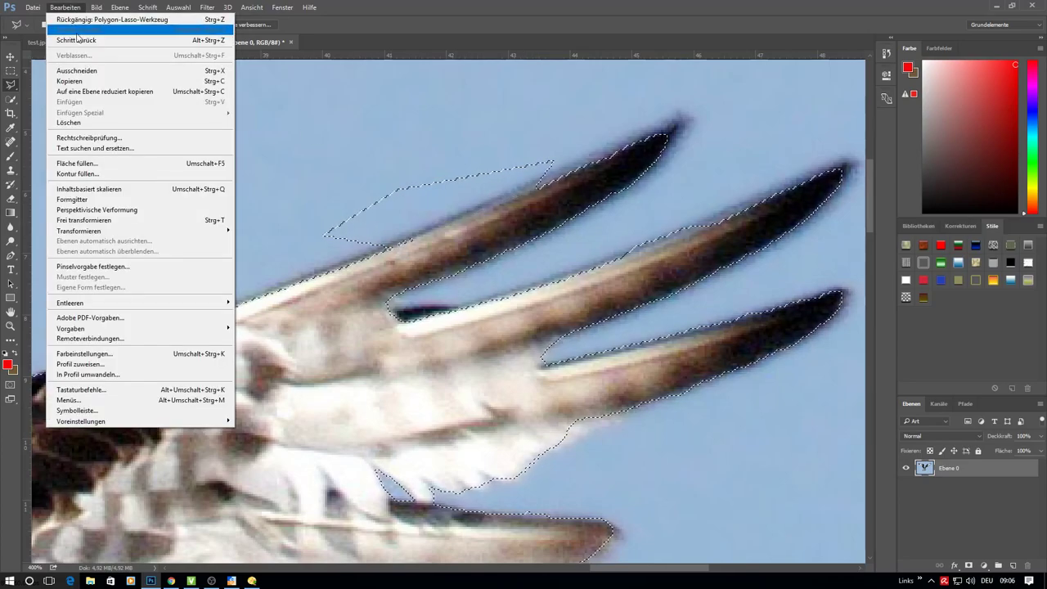
pyautogui.click(73, 16)
# In Subtract mode, remove the sky area along the feather edge from the selection
pyautogui.click(72, 25)
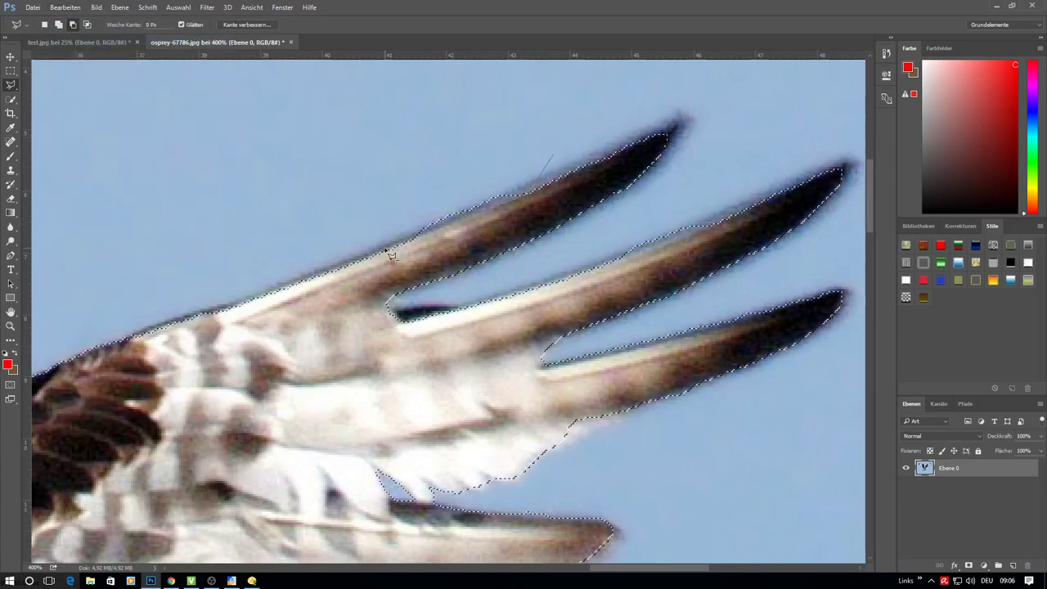
pyautogui.click(381, 245)
pyautogui.click(368, 219)
pyautogui.click(459, 188)
pyautogui.scroll(2, 537, 192)
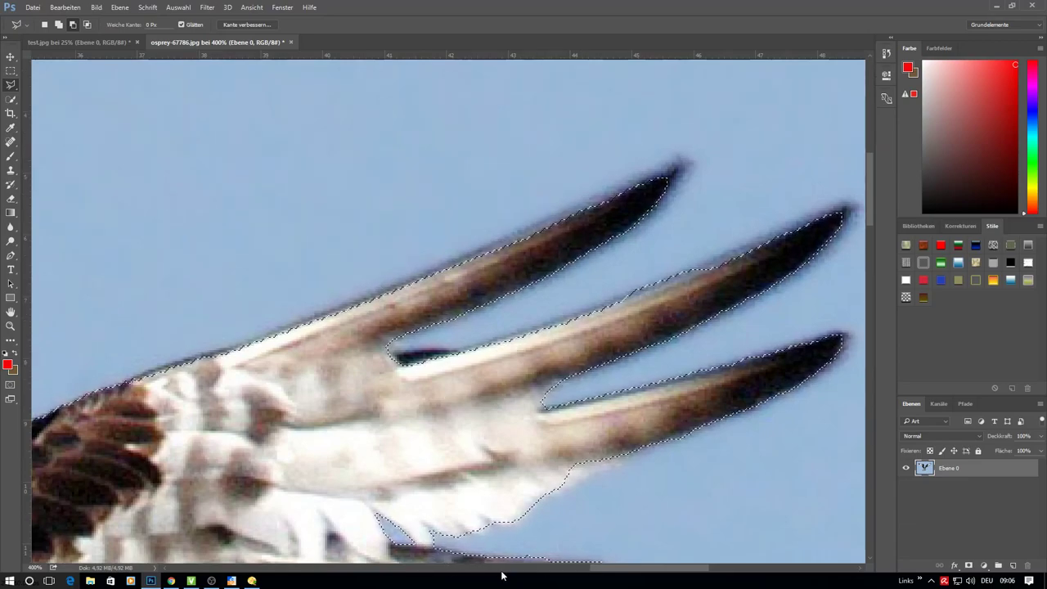
pyautogui.hscroll(-4, 531, 531)
pyautogui.hscroll(-6, 491, 474)
pyautogui.scroll(-3, 488, 458)
pyautogui.scroll(-4, 343, 438)
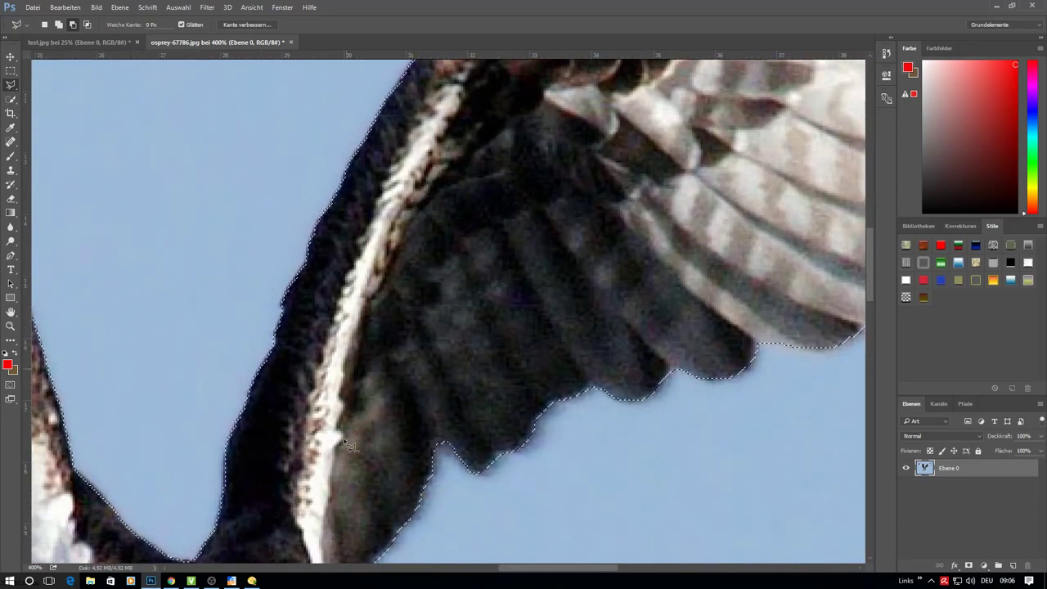
pyautogui.scroll(-3, 491, 524)
pyautogui.scroll(-3, 506, 523)
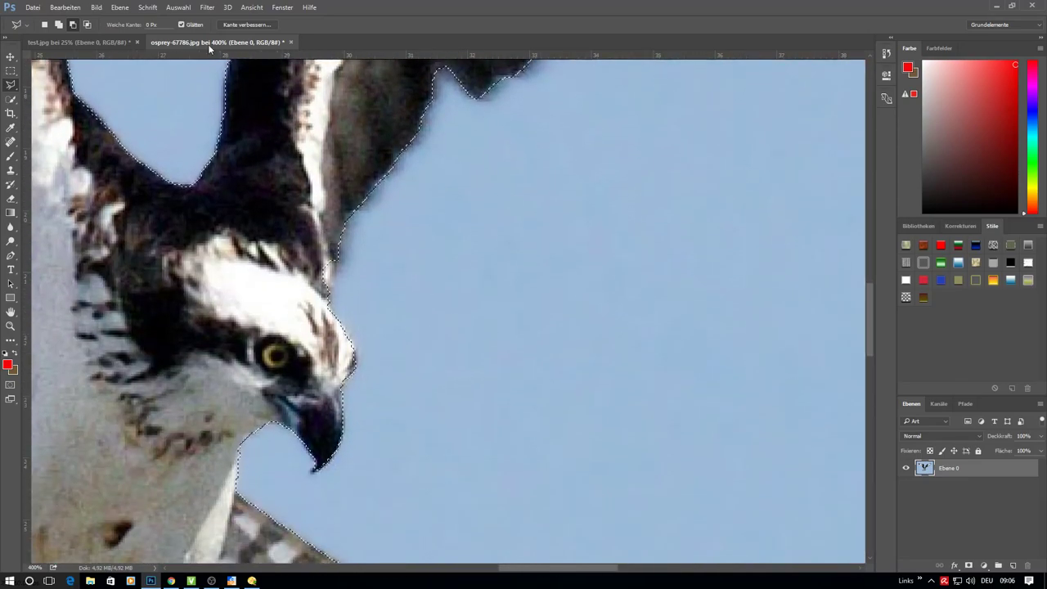
# Dismiss edge refinement unapplied and trace the selection along the osprey's head edge
pyautogui.click(245, 25)
pyautogui.click(834, 381)
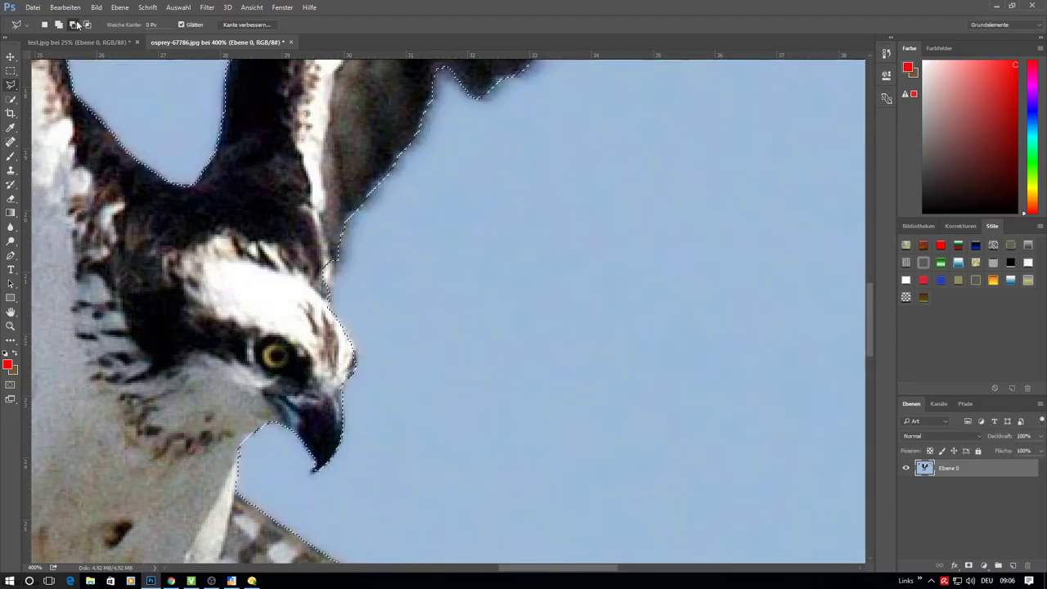
pyautogui.moveTo(342, 269); pyautogui.dragTo(332, 312)
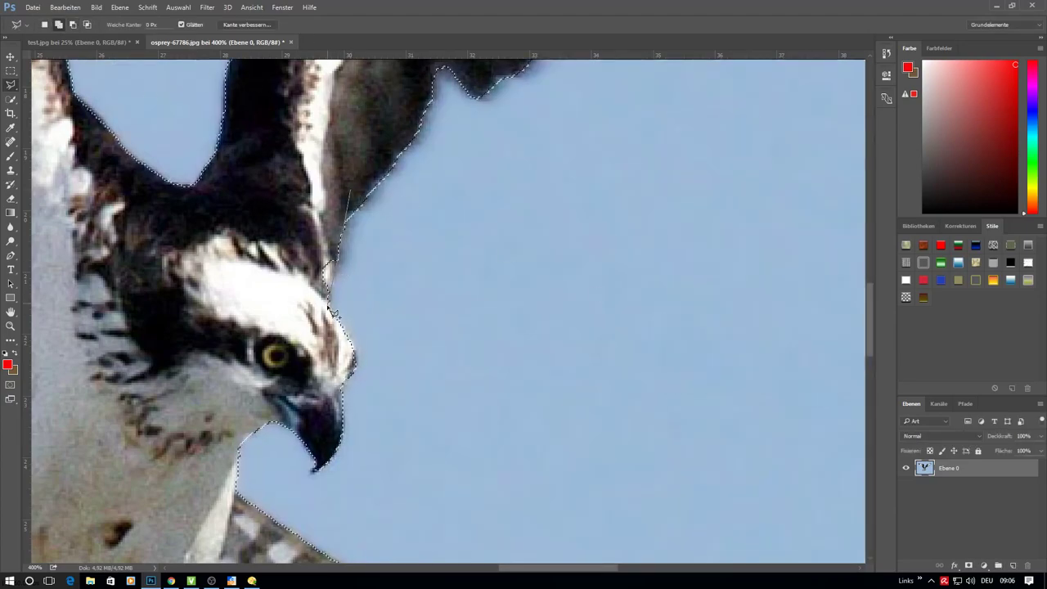
pyautogui.scroll(-1, 310, 246)
pyautogui.scroll(-4, 310, 246)
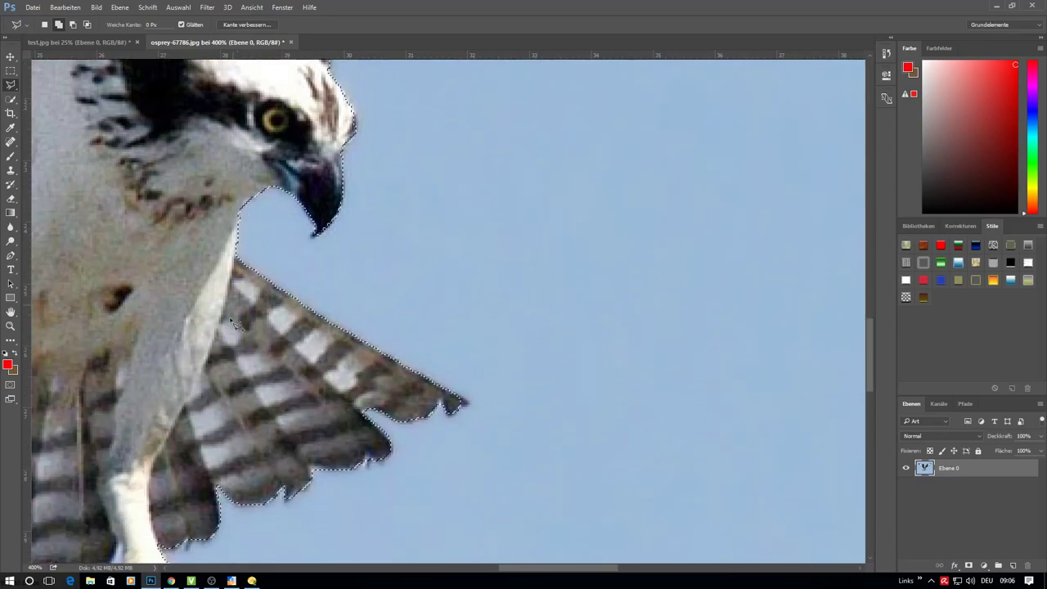
pyautogui.scroll(-3, 246, 269)
pyautogui.scroll(-3, 216, 282)
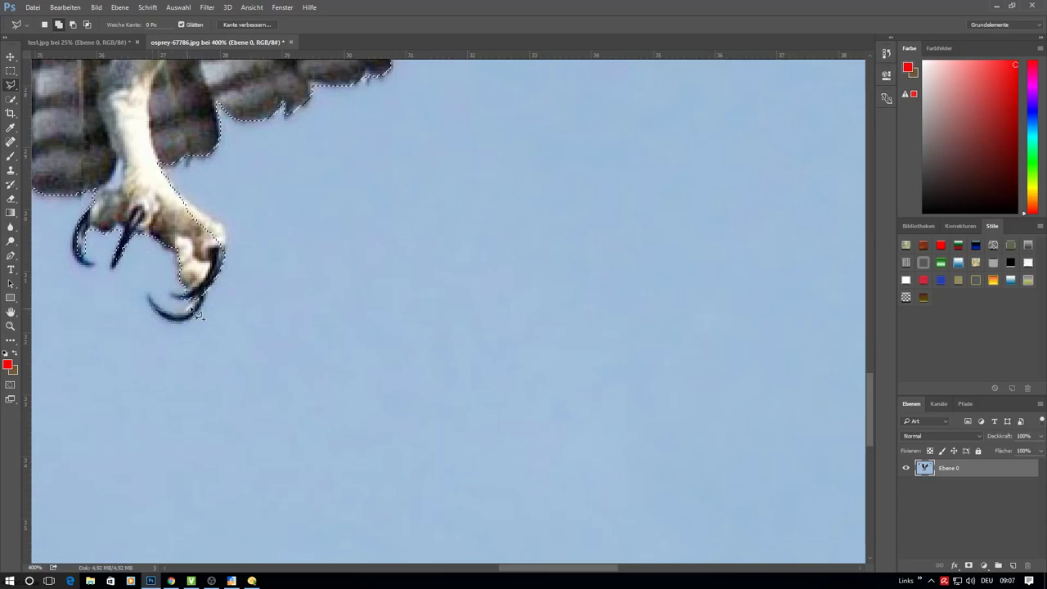
pyautogui.scroll(1, 210, 292)
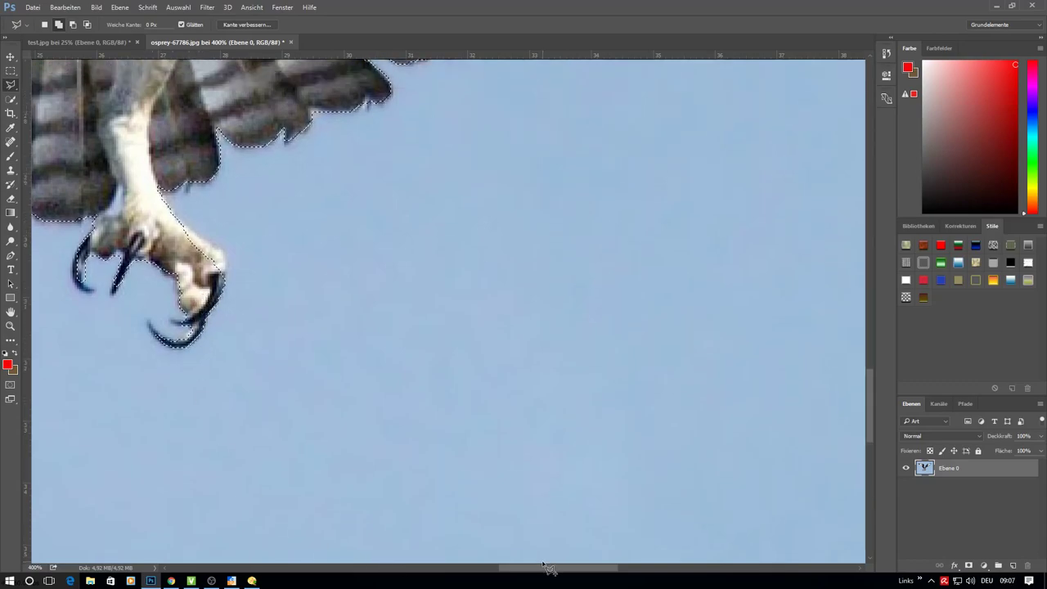
pyautogui.hscroll(-5, 470, 475)
pyautogui.scroll(-2, 507, 178)
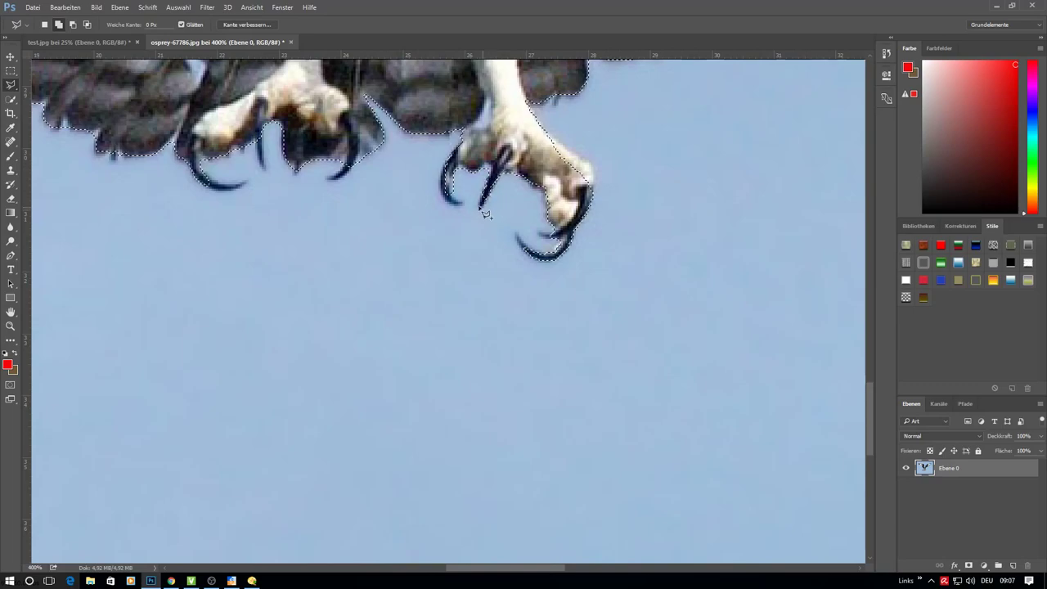
# Trace the selection around the curved claw of the left talon
pyautogui.moveTo(507, 163)
pyautogui.mouseDown()
pyautogui.moveTo(469, 212)
pyautogui.moveTo(456, 207)
pyautogui.moveTo(466, 163)
pyautogui.mouseUp()
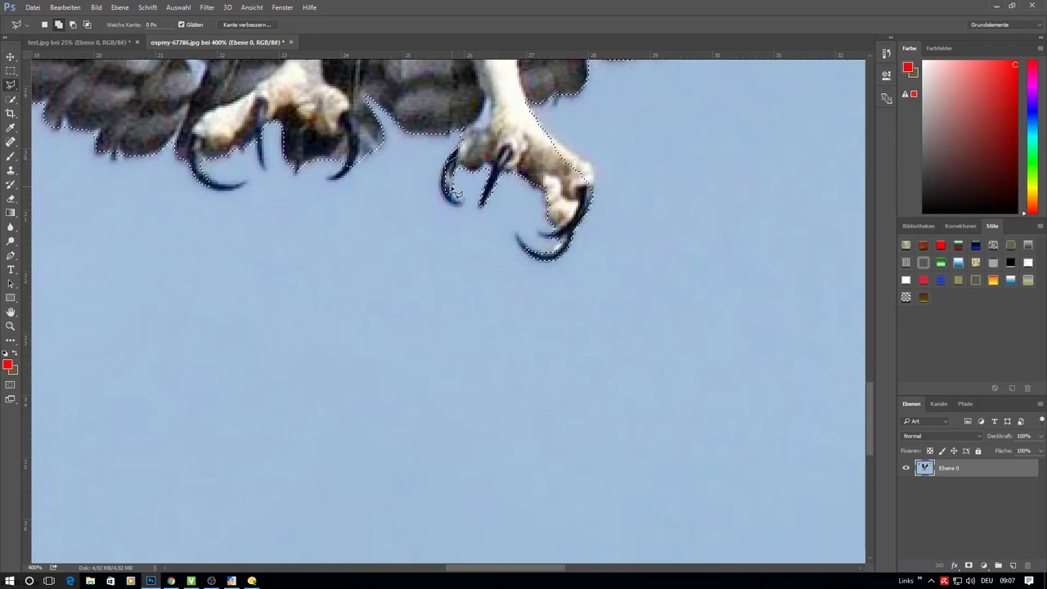
pyautogui.scroll(3, 409, 196)
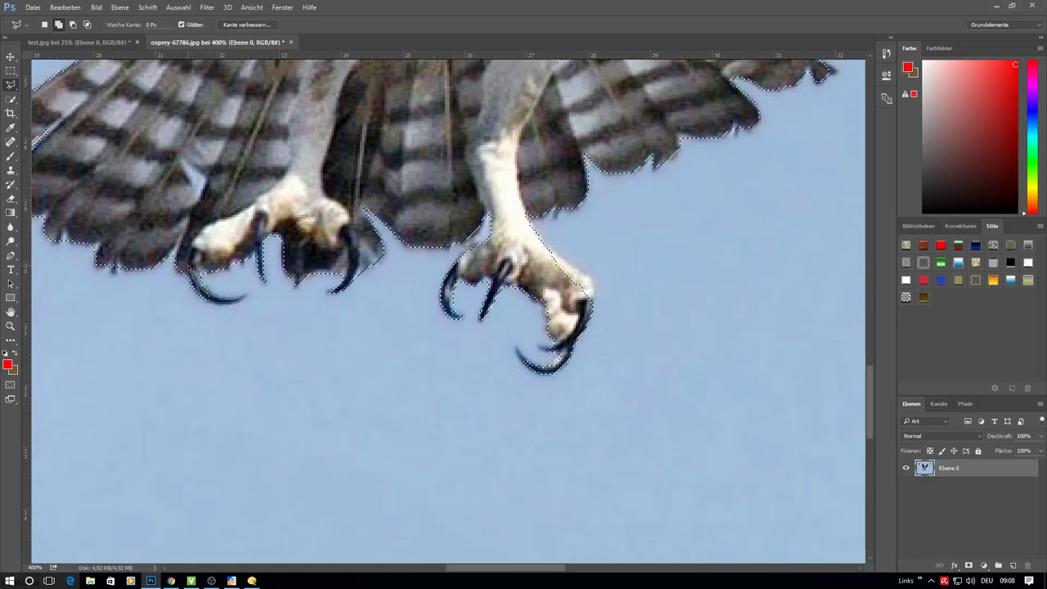
pyautogui.hscroll(-1, 327, 376)
pyautogui.hscroll(-4, 397, 354)
pyautogui.scroll(1, 401, 354)
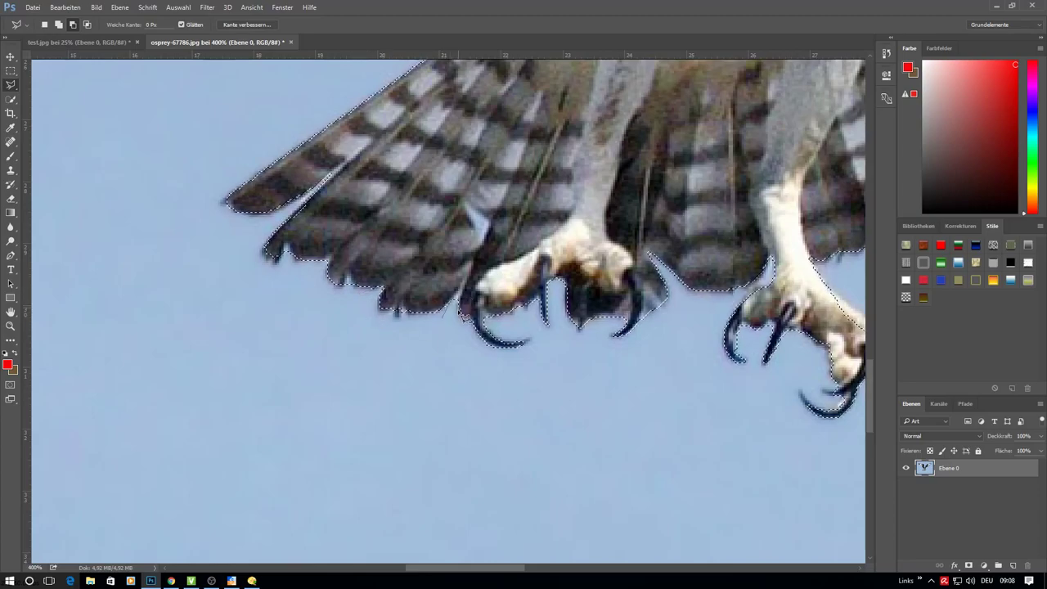
# Add the dark feather notch on the wing edge to the selection with the Polygonal Lasso
pyautogui.scroll(4, 261, 268)
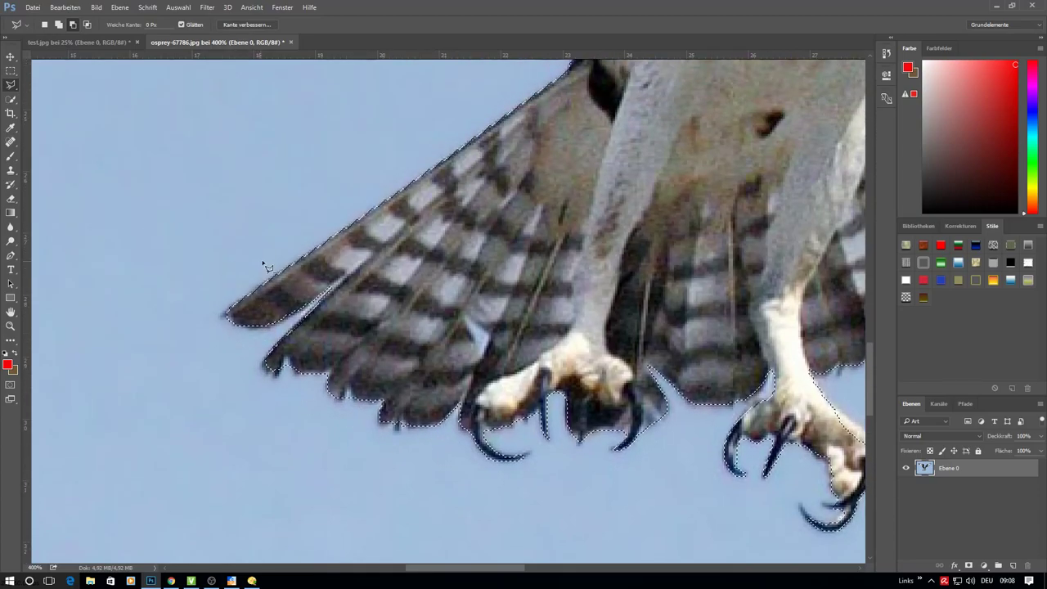
pyautogui.scroll(7, 368, 246)
pyautogui.scroll(4, 515, 229)
pyautogui.scroll(2, 514, 229)
pyautogui.click(435, 274)
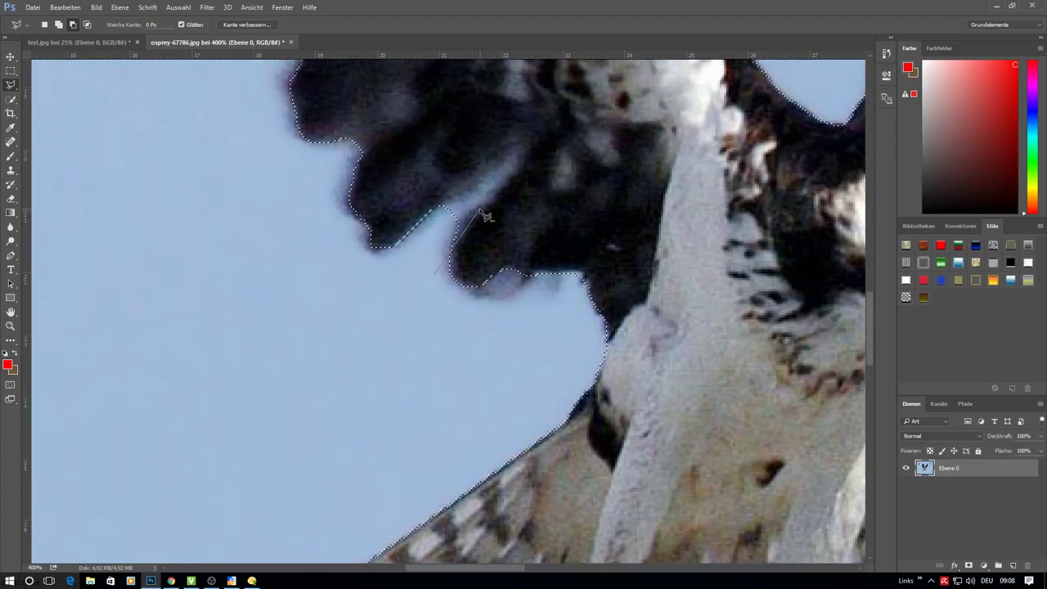
pyautogui.moveTo(513, 174); pyautogui.dragTo(444, 193)
pyautogui.click(438, 281)
# Add an outline around a white wing feather to the selection
pyautogui.scroll(2, 420, 269)
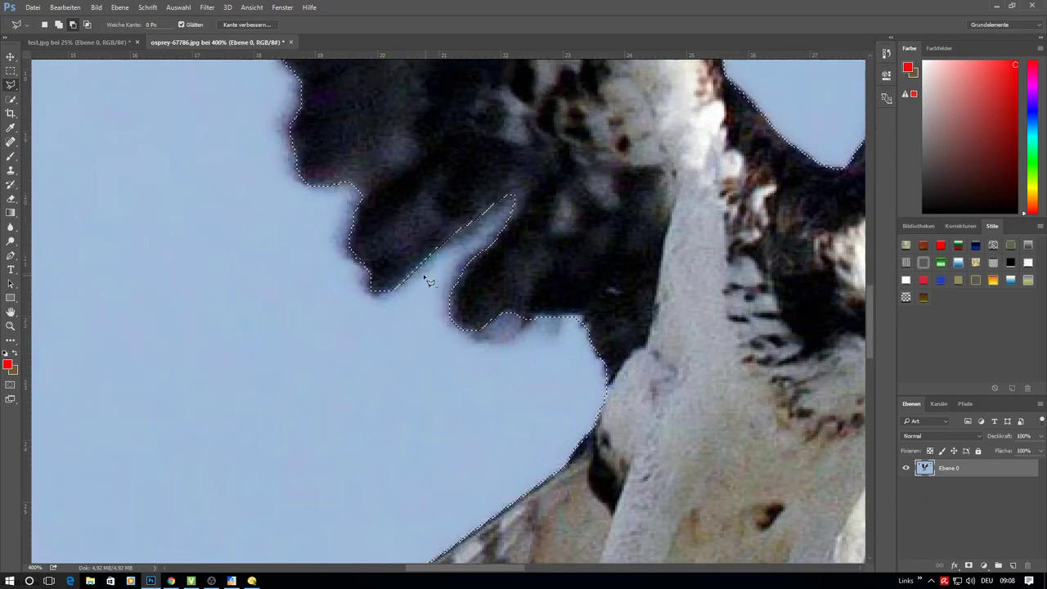
pyautogui.scroll(5, 398, 240)
pyautogui.scroll(4, 376, 327)
pyautogui.moveTo(458, 568); pyautogui.dragTo(422, 572)
pyautogui.scroll(5, 369, 297)
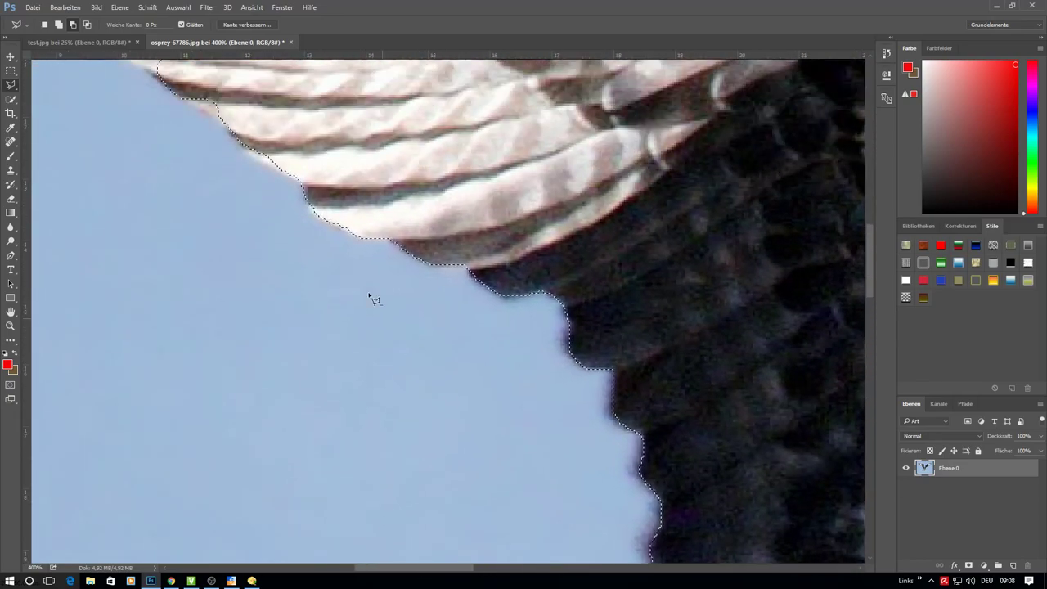
pyautogui.scroll(3, 335, 304)
pyautogui.scroll(3, 199, 357)
pyautogui.hscroll(-3, 199, 357)
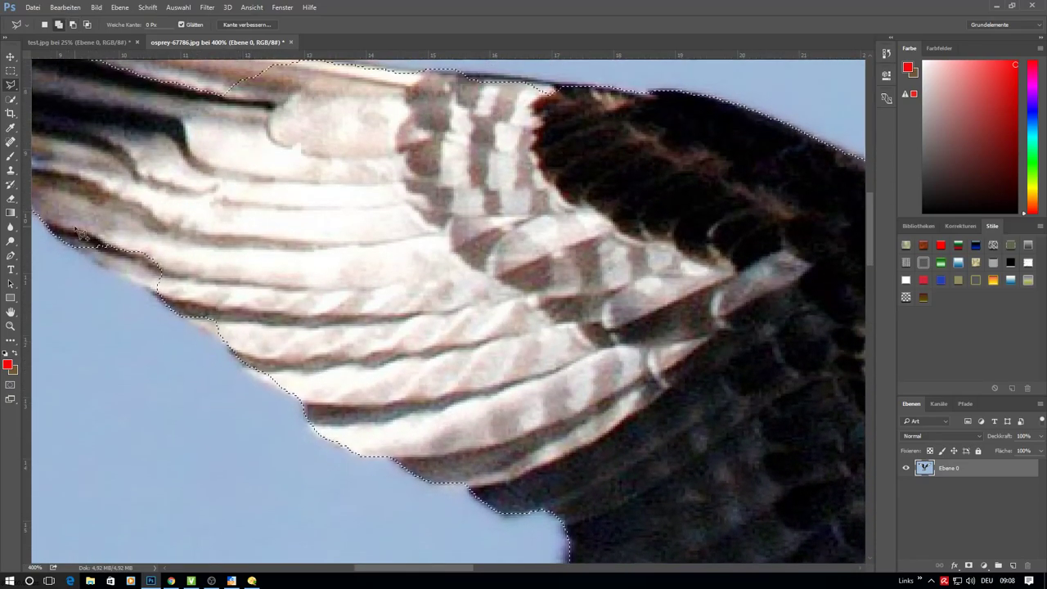
pyautogui.keyDown('shift'); pyautogui.click(73, 202); pyautogui.keyUp('shift')
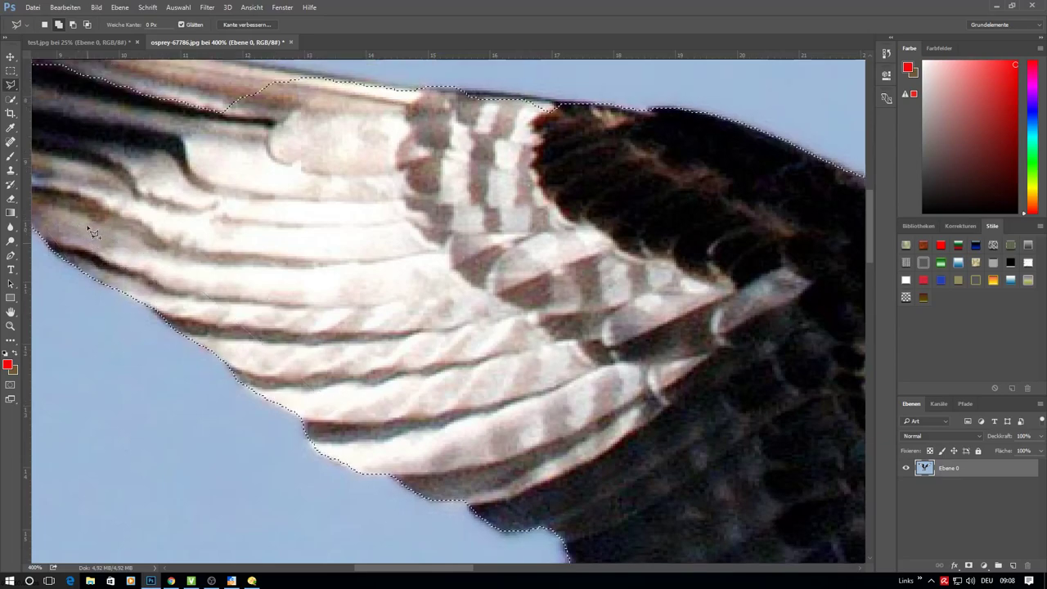
pyautogui.click(84, 211)
# Add the upper feather and the second feather tip to the selection
pyautogui.scroll(3, 84, 212)
pyautogui.moveTo(428, 567); pyautogui.dragTo(376, 567)
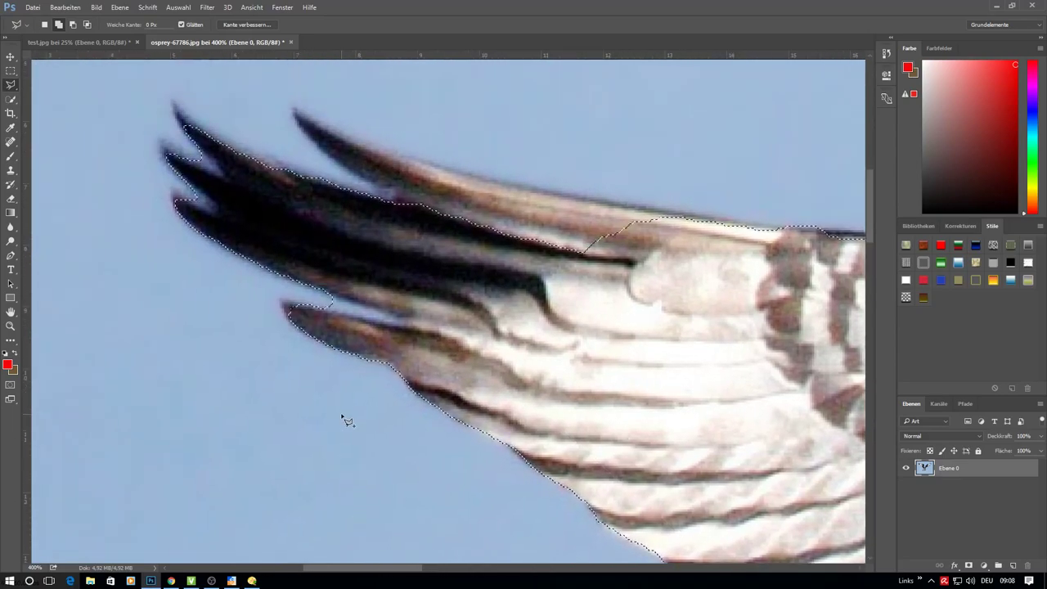
pyautogui.scroll(3, 368, 344)
pyautogui.click(349, 225)
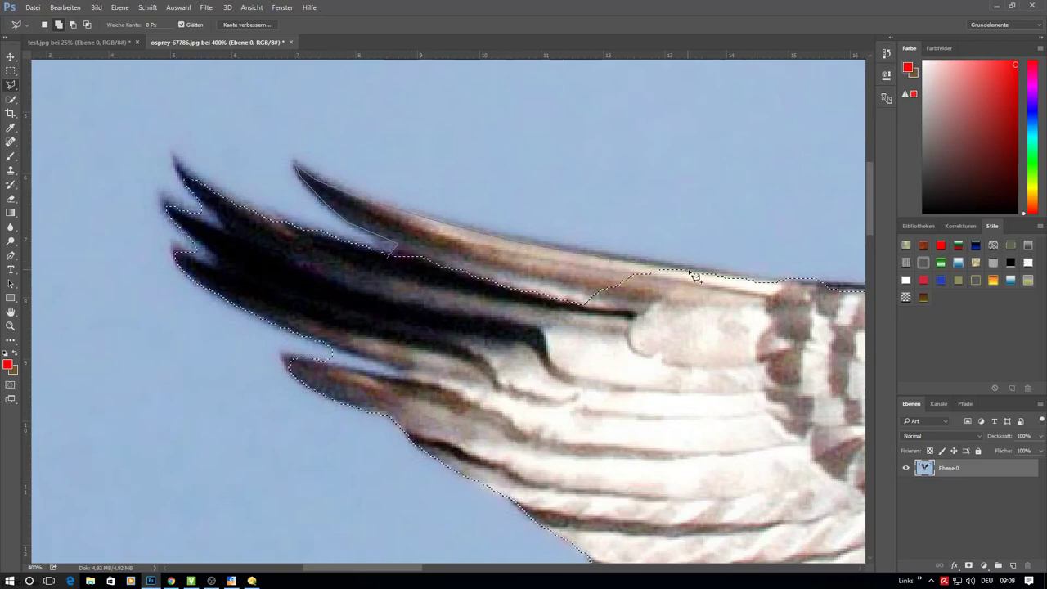
pyautogui.click(390, 259)
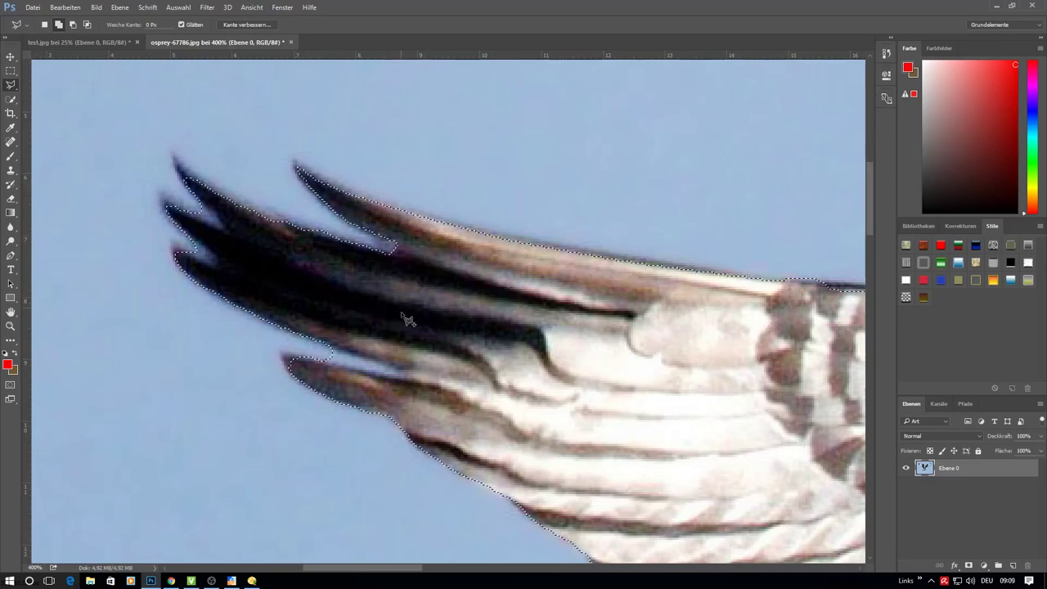
pyautogui.click(221, 228)
pyautogui.click(160, 196)
pyautogui.click(168, 182)
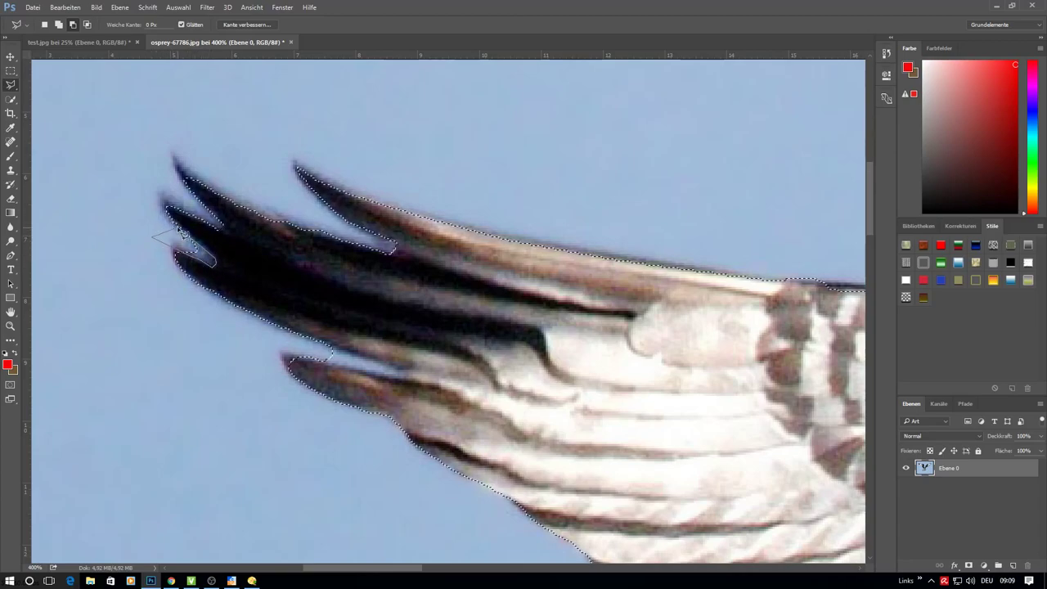
pyautogui.scroll(-1, 270, 289)
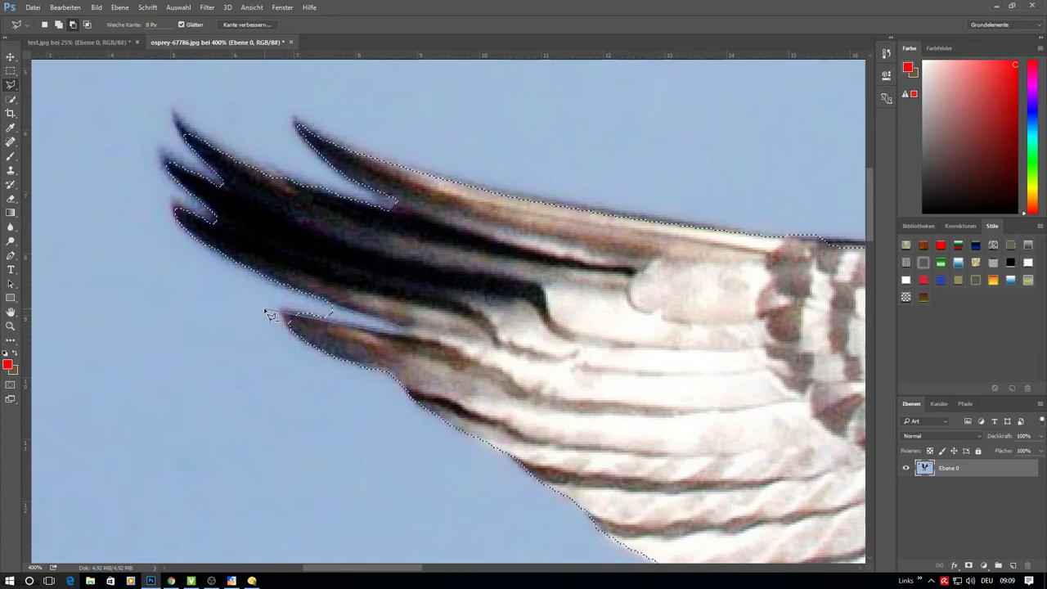
pyautogui.scroll(1, 301, 373)
# Feather the osprey selection's edge by about 1.2 px in Refine Edge
pyautogui.hotkey('ctrl', '0')
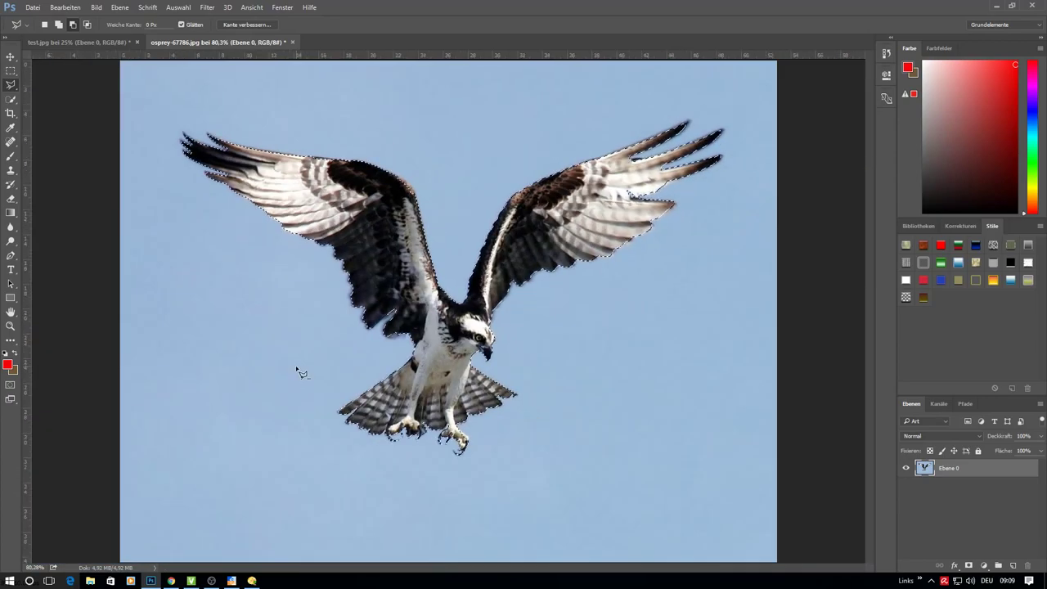
pyautogui.click(248, 25)
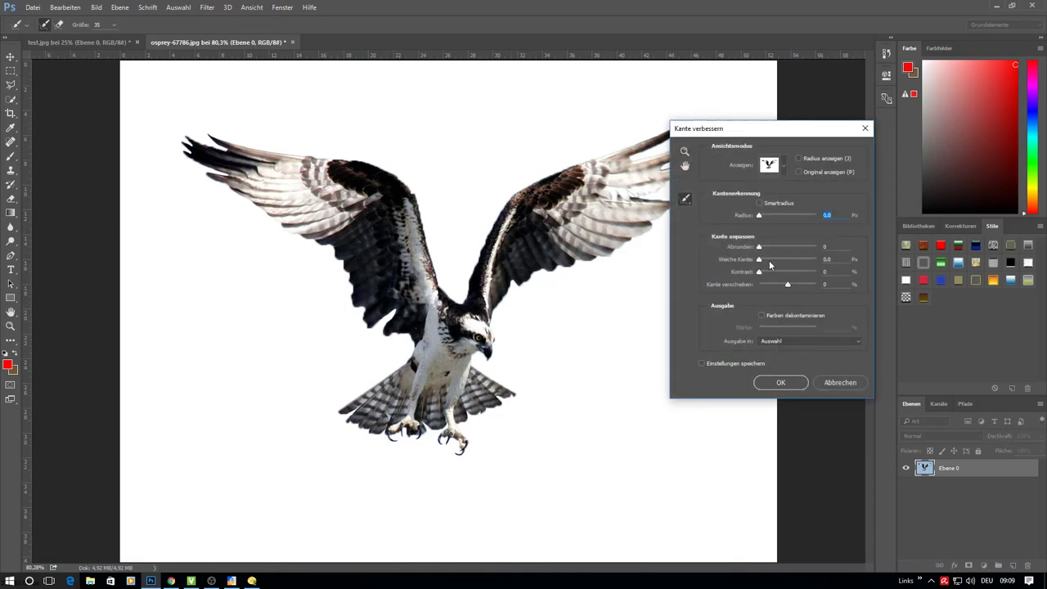
pyautogui.click(763, 261)
pyautogui.moveTo(764, 262); pyautogui.dragTo(763, 263)
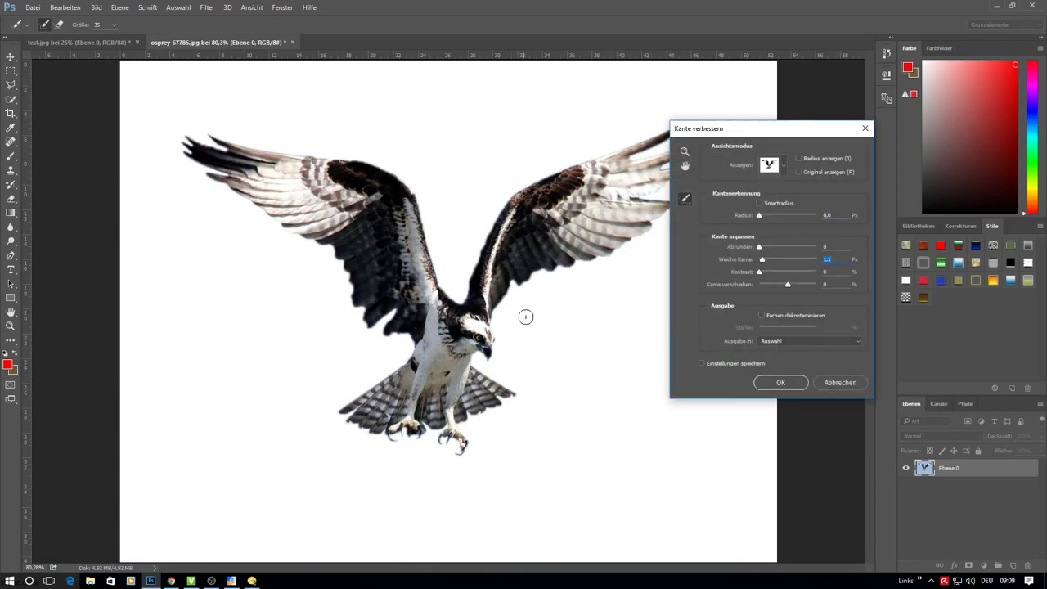
pyautogui.click(780, 382)
# Copy the osprey onto its own layer Ebene 1 and hide Ebene 0
pyautogui.rightClick(543, 221)
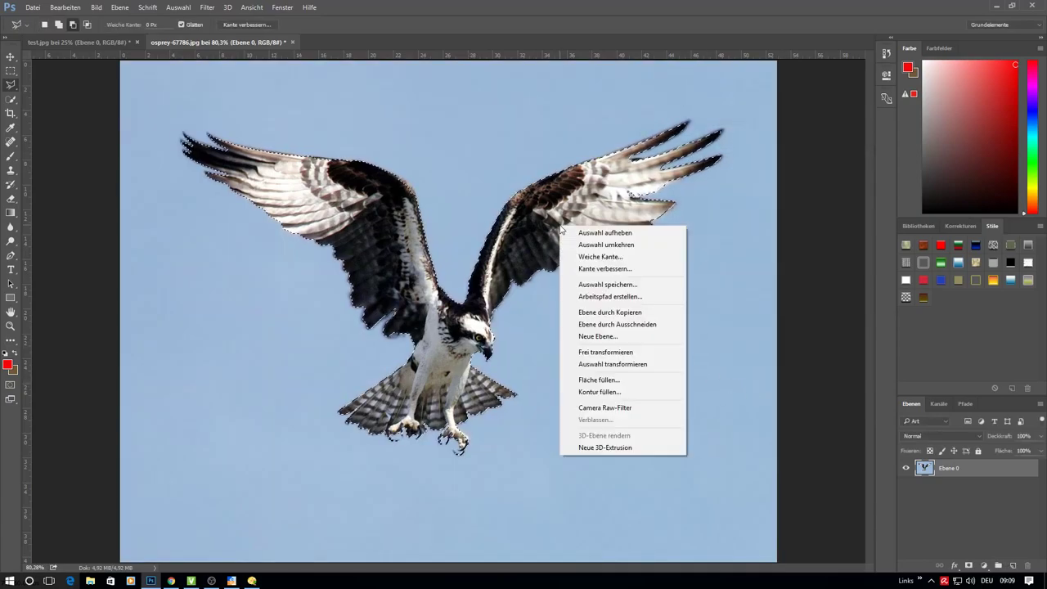
pyautogui.click(597, 310)
pyautogui.click(905, 485)
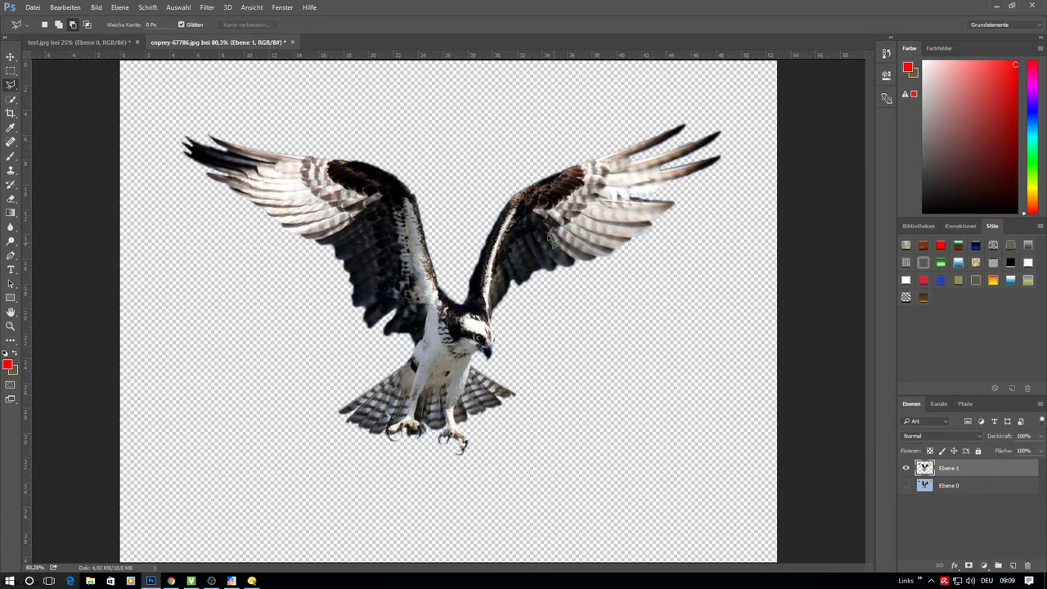
pyautogui.click(282, 7)
pyautogui.click(66, 41)
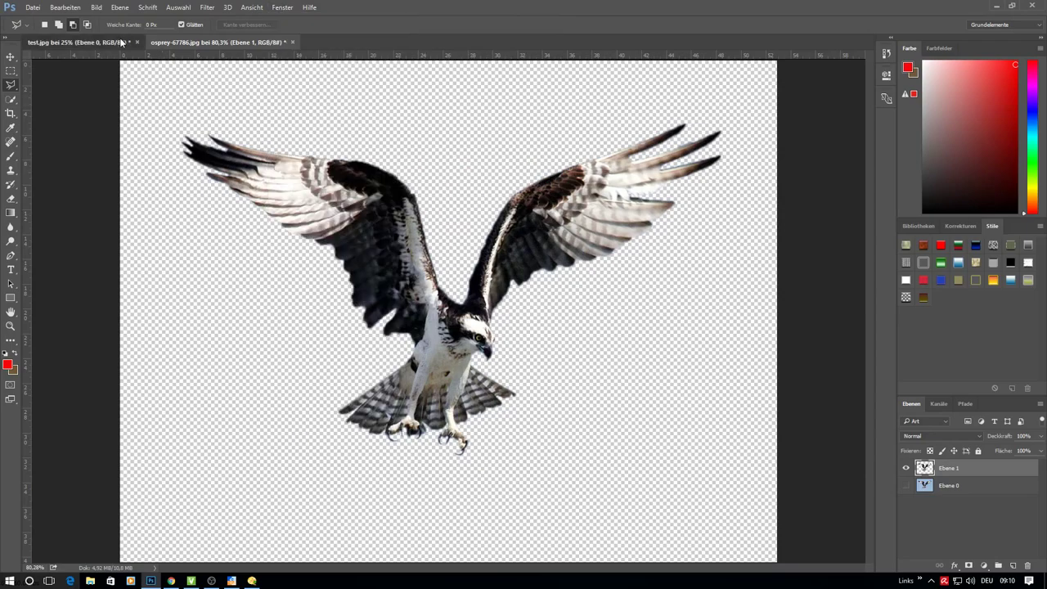
# Resize the cloud landscape test.jpg to 72 ppi with Image Size
pyautogui.click(97, 7)
pyautogui.click(113, 86)
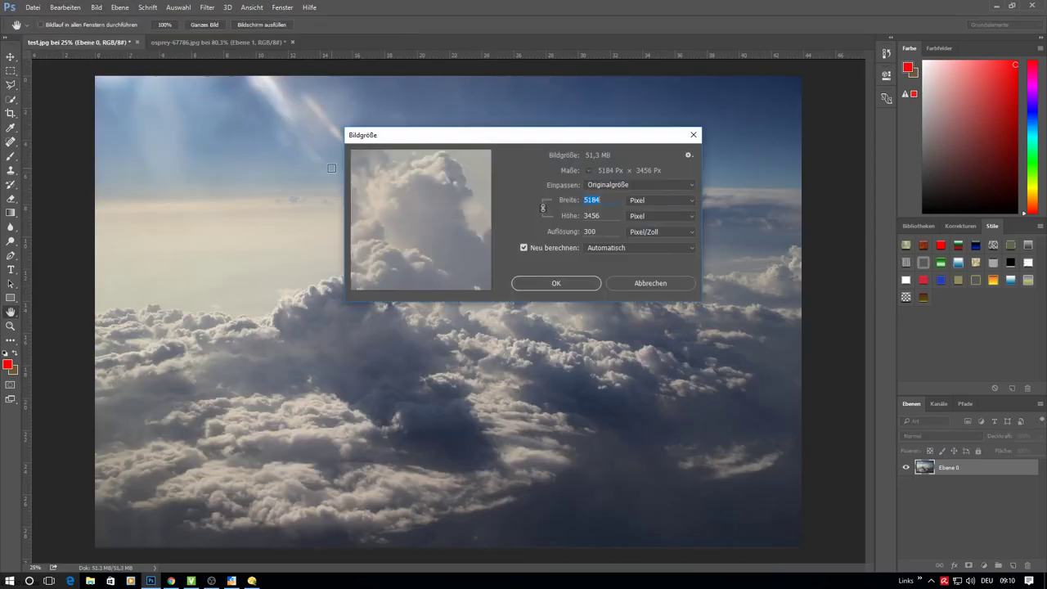
pyautogui.doubleClick(589, 231)
pyautogui.write('72')
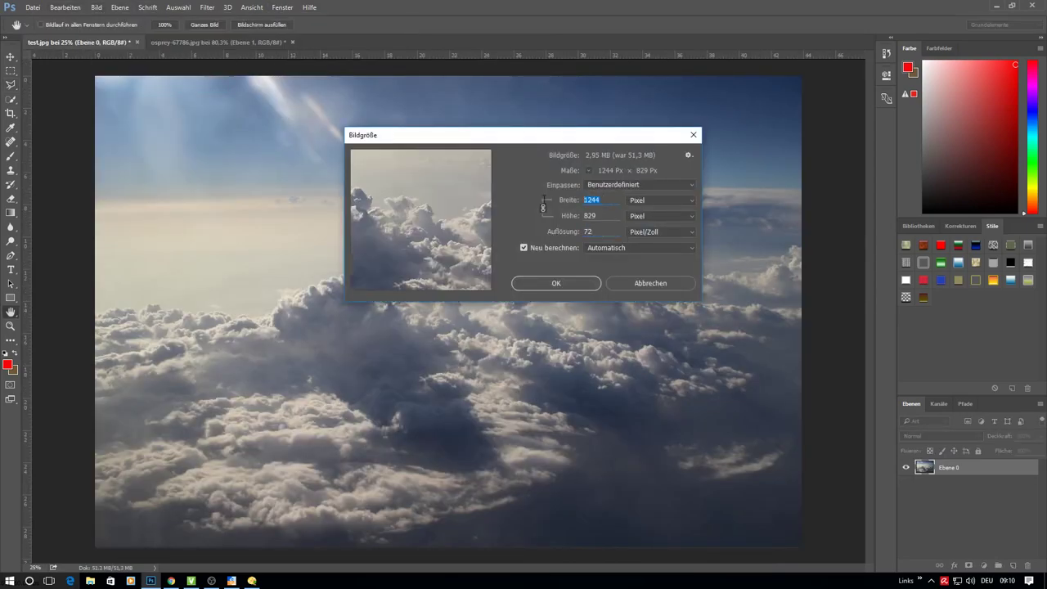
pyautogui.write('2000')
pyautogui.click(556, 283)
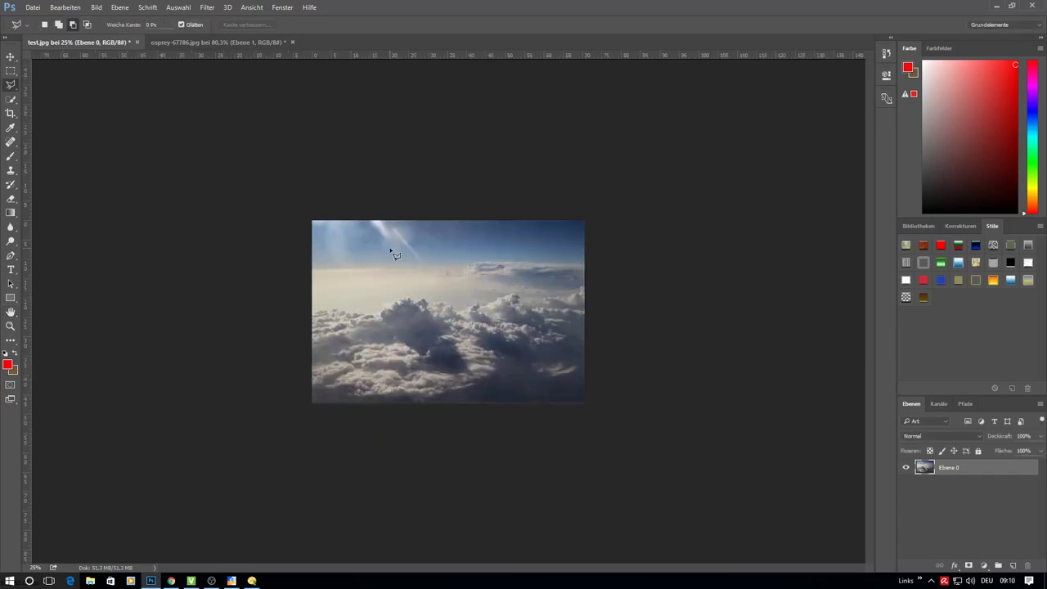
pyautogui.hotkey('ctrl', '0')
# Tile both documents and drag the osprey layer into test.jpg with the Move tool
pyautogui.click(282, 9)
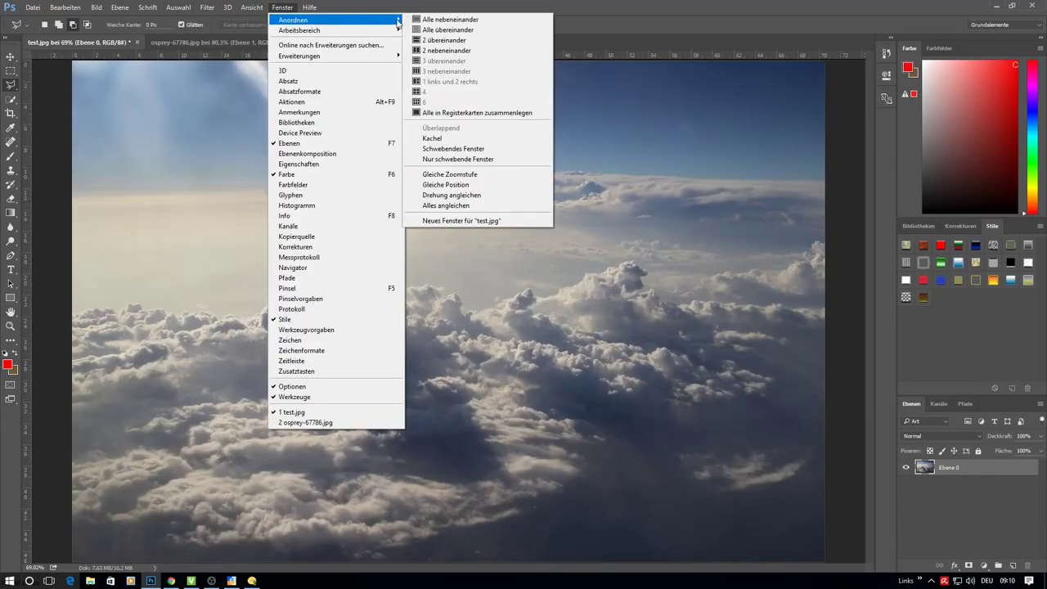
pyautogui.press('Right')
pyautogui.press('Return')
pyautogui.click(10, 57)
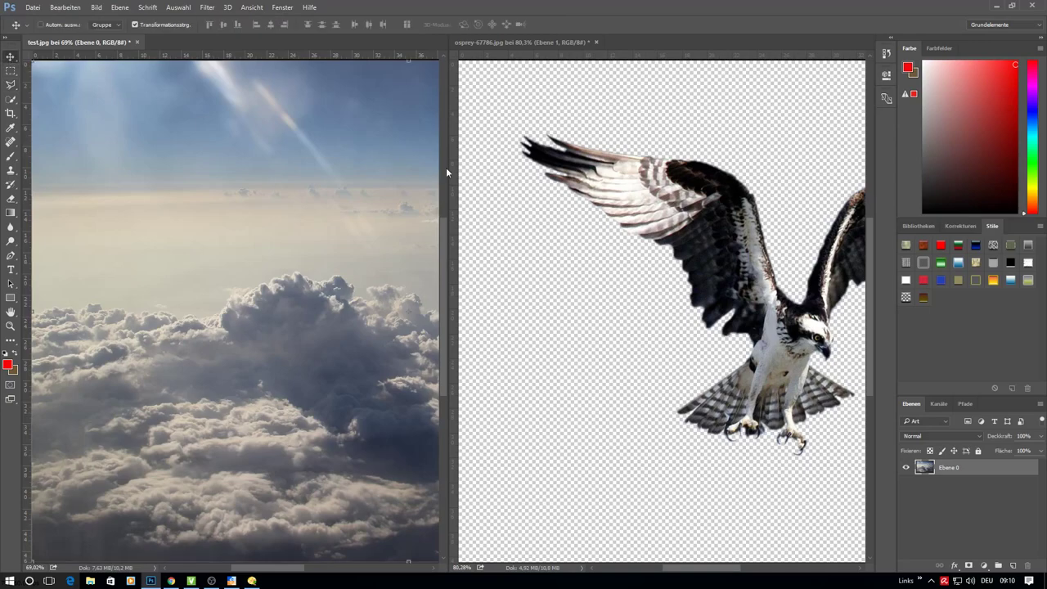
pyautogui.click(664, 128)
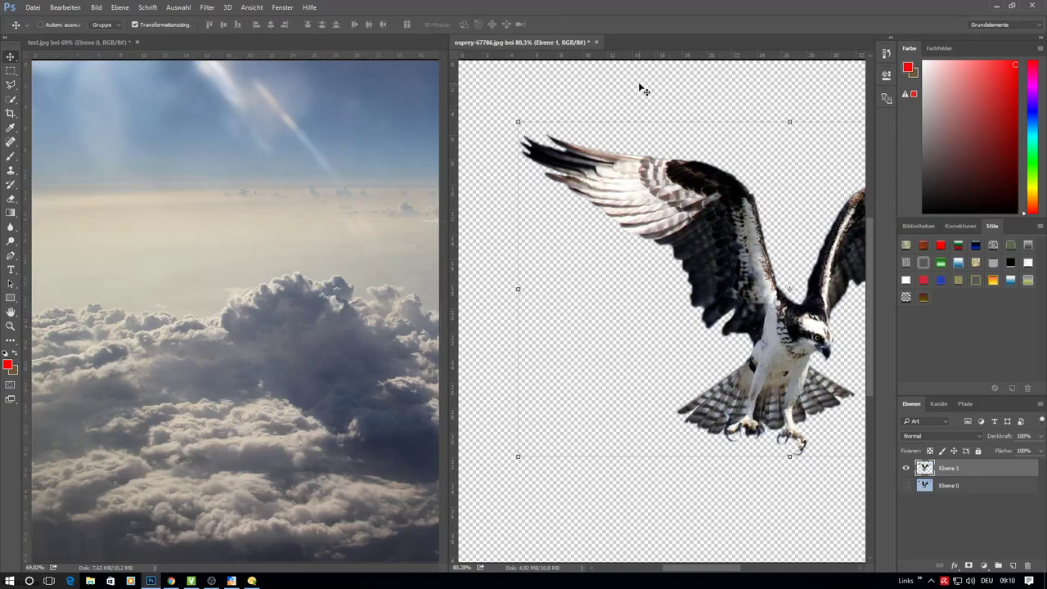
pyautogui.moveTo(644, 90); pyautogui.dragTo(179, 127)
# Close the osprey file without saving and shift the bird up and right over the clouds
pyautogui.click(596, 41)
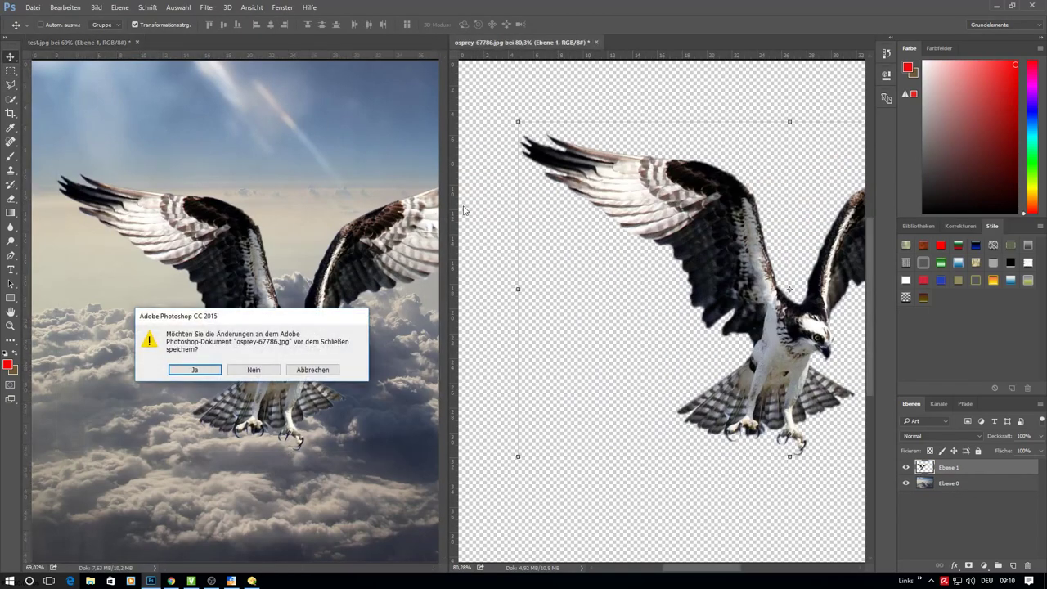
pyautogui.click(254, 370)
pyautogui.moveTo(335, 193); pyautogui.dragTo(380, 157)
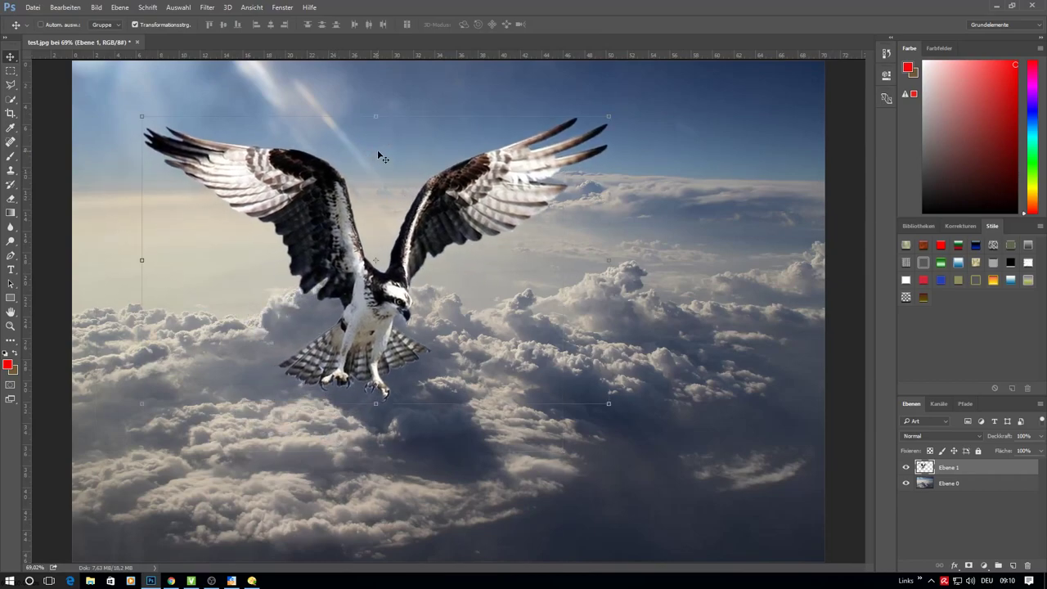
pyautogui.click(10, 72)
pyautogui.click(57, 8)
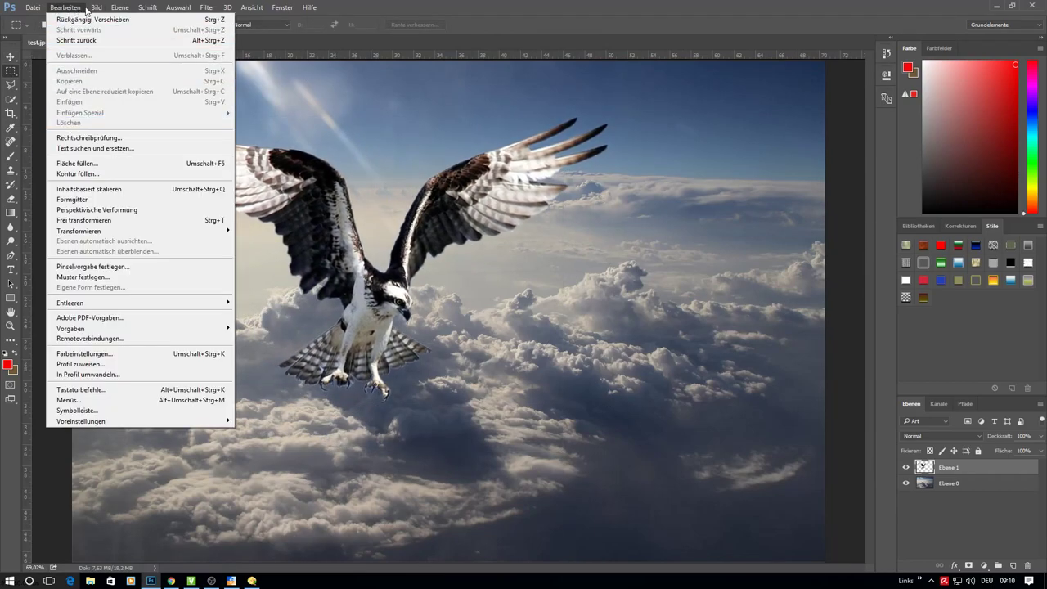
# Set the osprey layer's Hue/Saturation to Hue -5, Saturation -16, Lightness -19
pyautogui.click(296, 94)
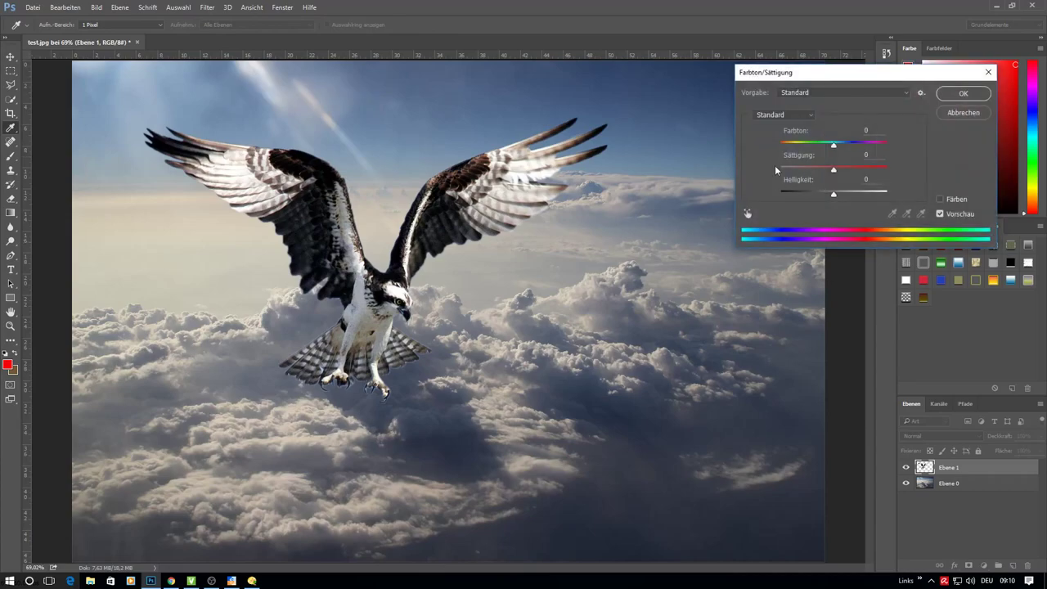
pyautogui.moveTo(848, 150)
pyautogui.mouseDown()
pyautogui.moveTo(825, 152)
pyautogui.moveTo(827, 197)
pyautogui.mouseUp()
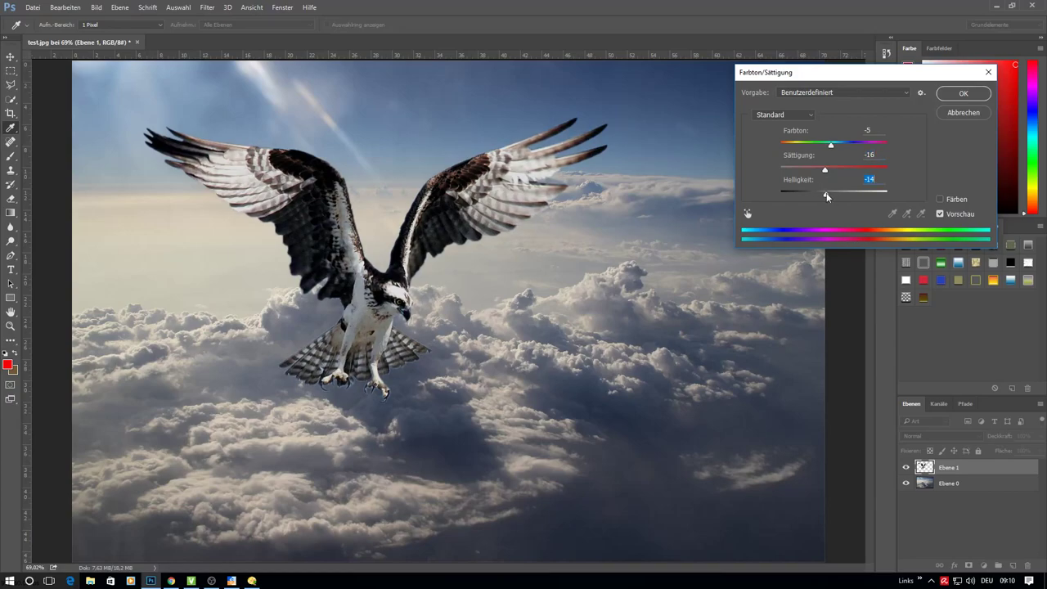
pyautogui.moveTo(826, 194); pyautogui.dragTo(825, 197)
# Apply levels to the osprey layer: input white 226, output white 187
pyautogui.click(951, 98)
pyautogui.click(96, 8)
pyautogui.click(268, 48)
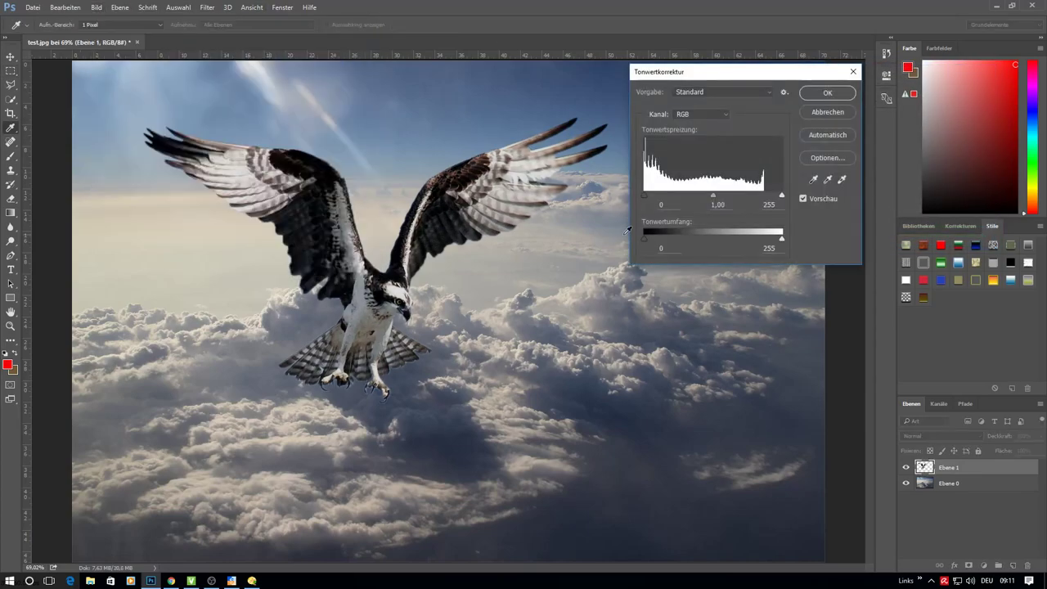
pyautogui.moveTo(780, 237)
pyautogui.mouseDown()
pyautogui.moveTo(754, 240)
pyautogui.moveTo(769, 241)
pyautogui.mouseUp()
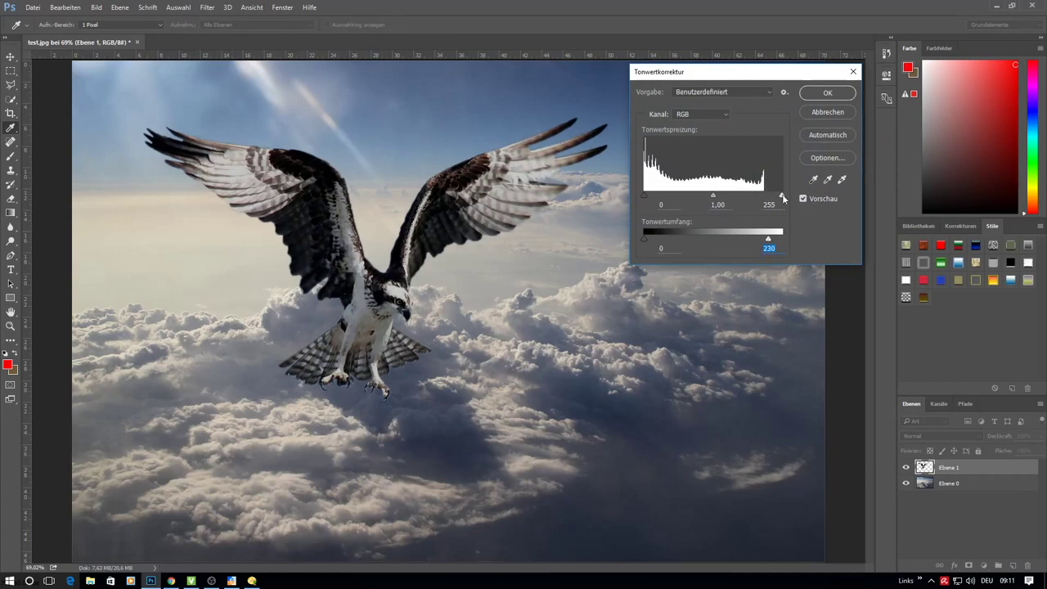
pyautogui.moveTo(781, 197); pyautogui.dragTo(765, 197)
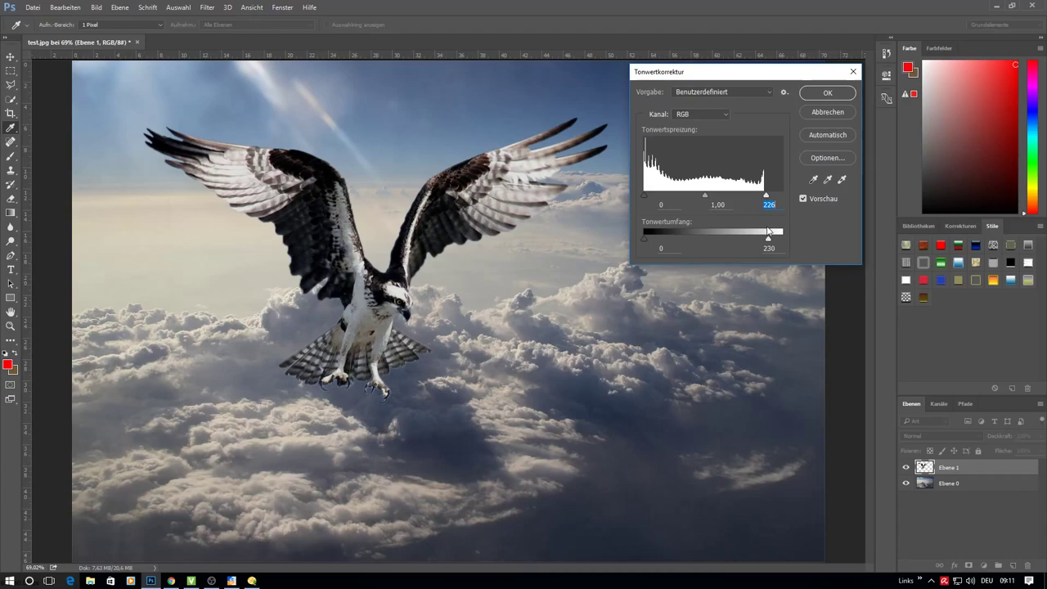
pyautogui.moveTo(768, 241); pyautogui.dragTo(745, 242)
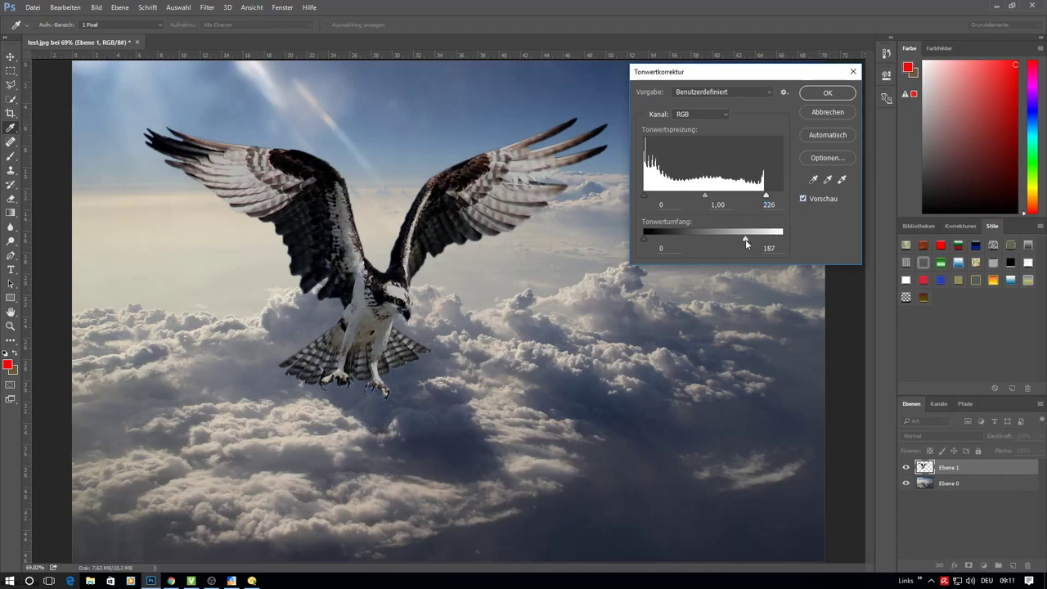
pyautogui.click(817, 101)
# Set levels on cloud layer Ebene 0 to input black 17 and white 234, slightly lowering output white
pyautogui.click(960, 483)
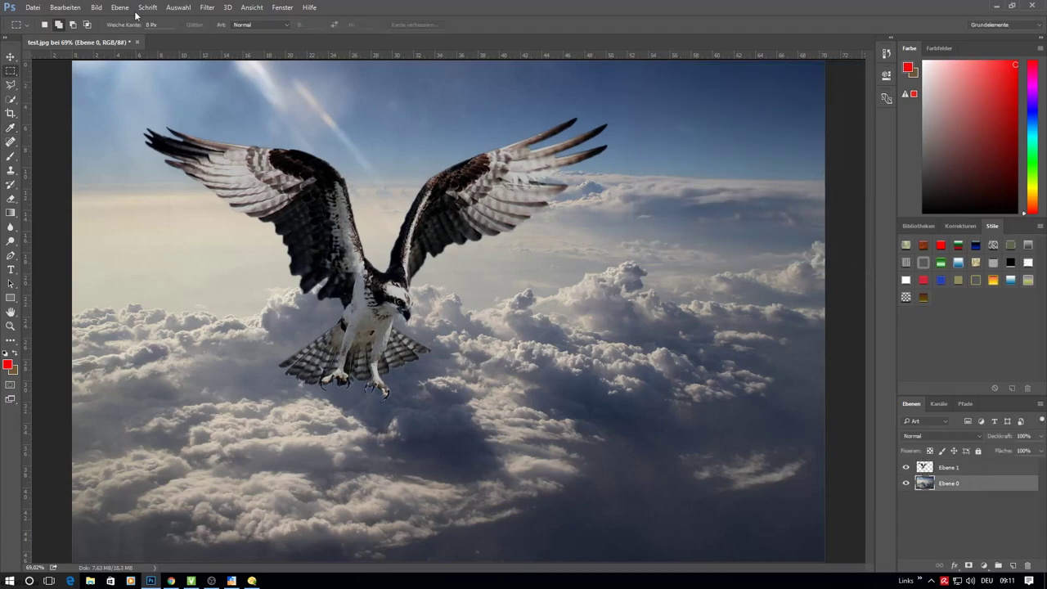
pyautogui.click(96, 7)
pyautogui.click(266, 45)
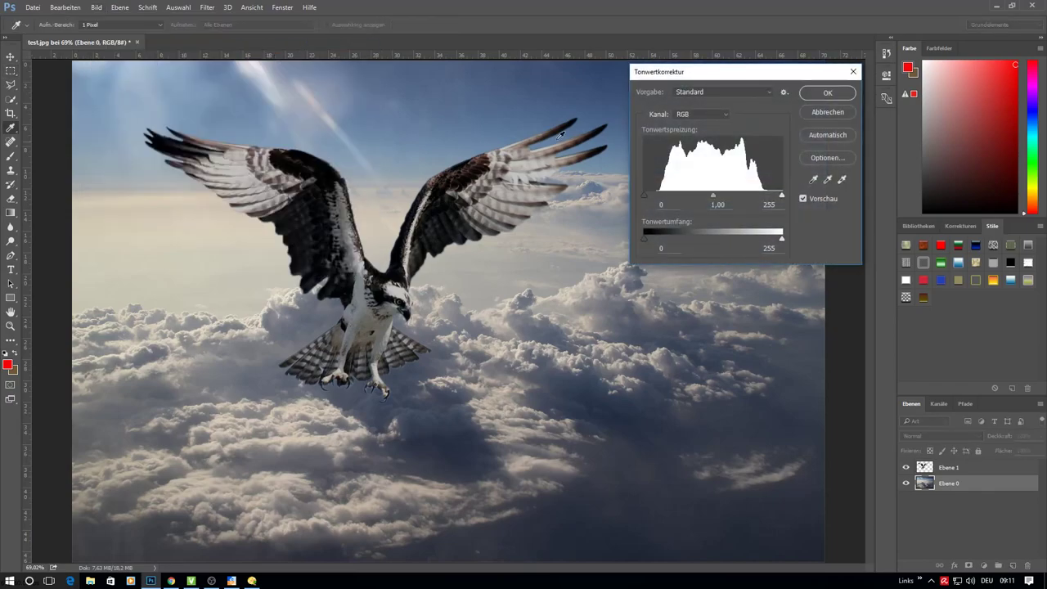
pyautogui.moveTo(644, 196); pyautogui.dragTo(652, 194)
pyautogui.moveTo(782, 197); pyautogui.dragTo(769, 197)
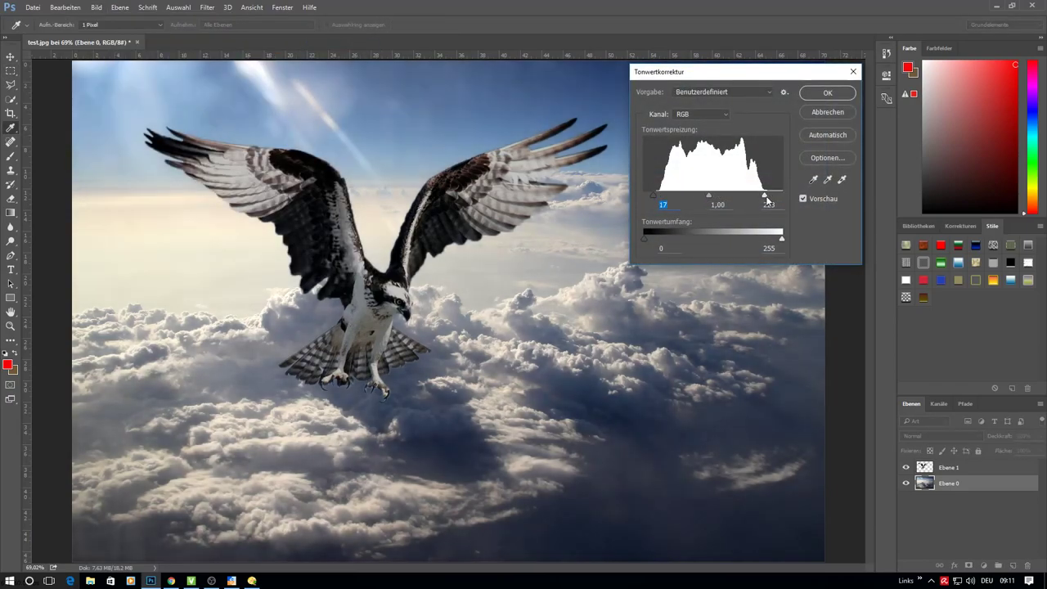
pyautogui.moveTo(781, 238); pyautogui.dragTo(771, 243)
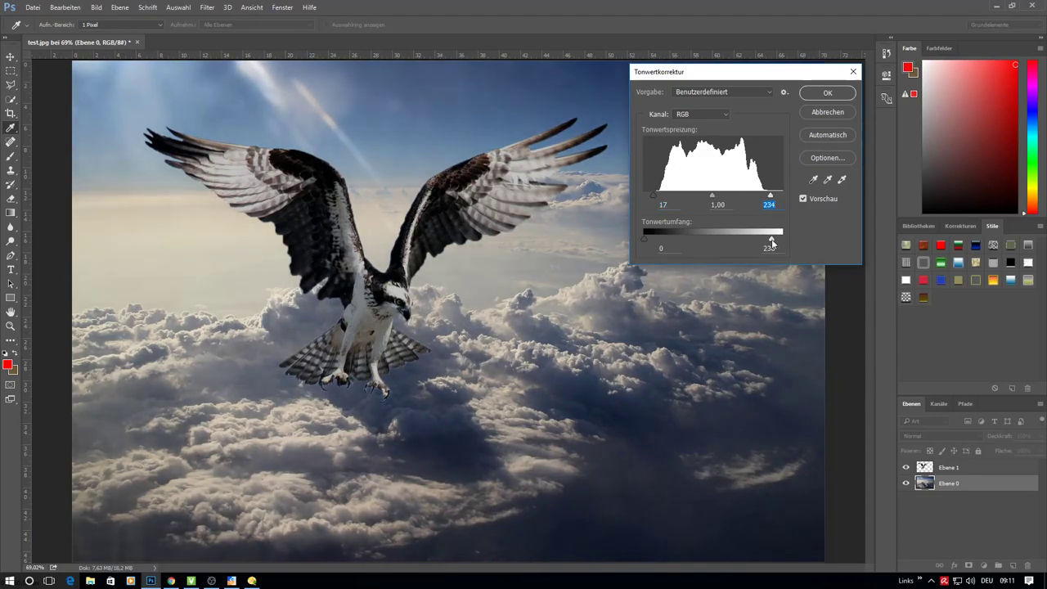
# Make Ebene 1 active and try a Dodge stroke on the osprey's right leg, then undo it
pyautogui.click(823, 94)
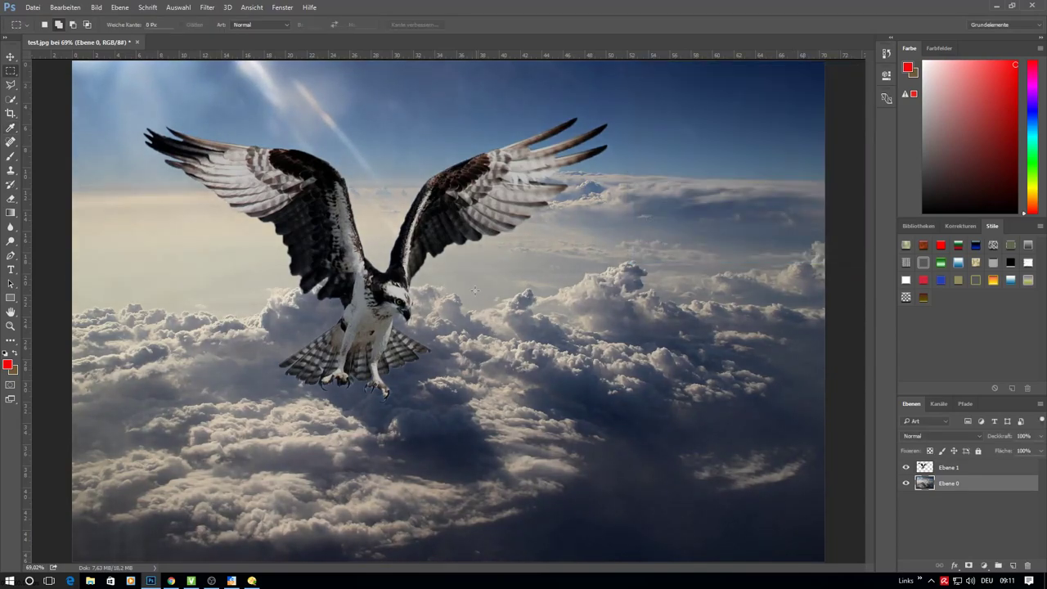
pyautogui.scroll(5, 415, 354)
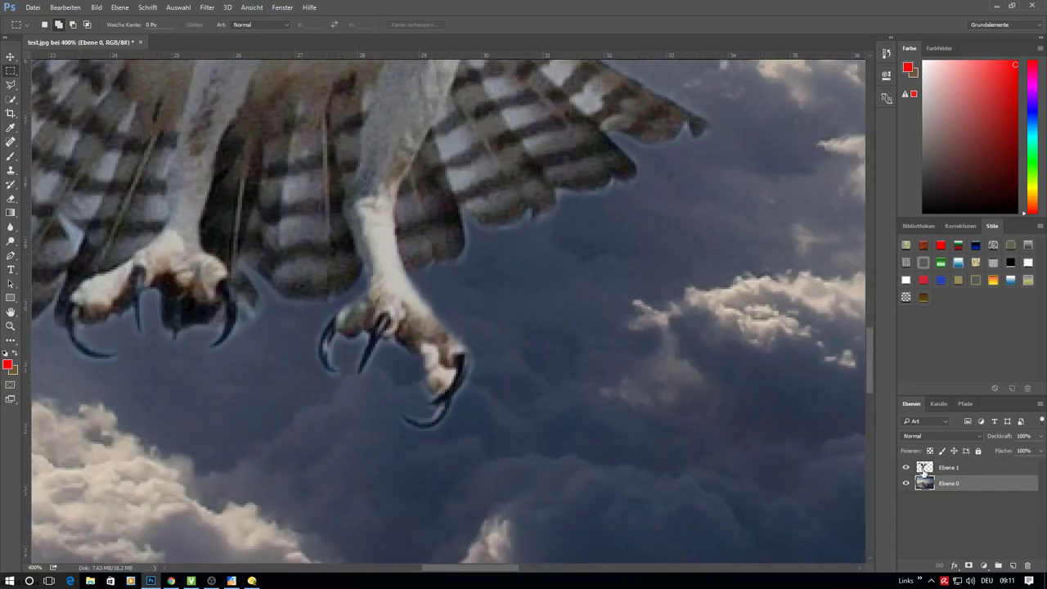
pyautogui.click(915, 466)
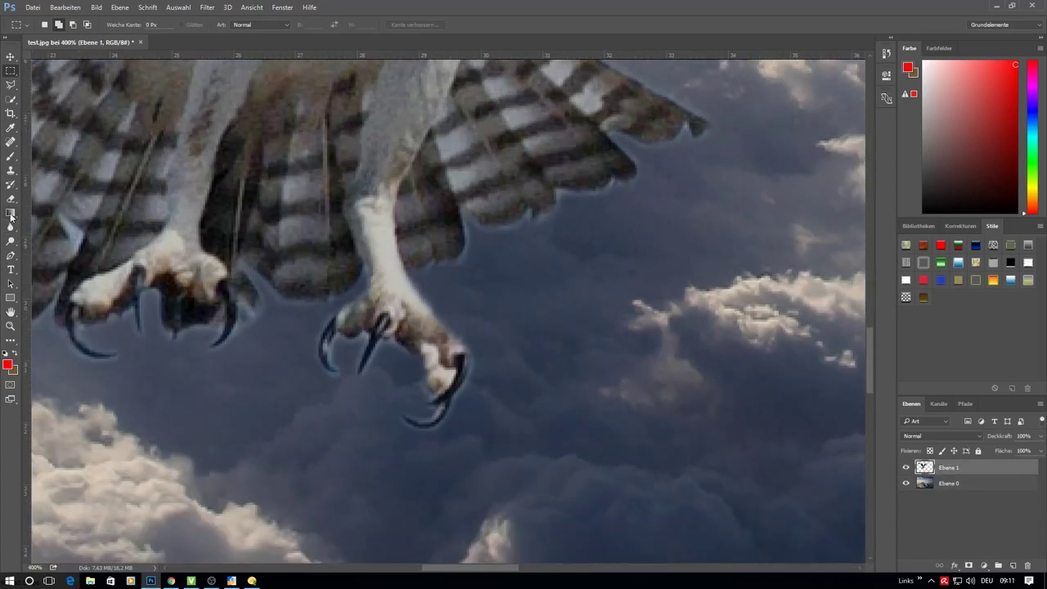
pyautogui.click(11, 243)
pyautogui.press('[')
pyautogui.press('[')
pyautogui.press('[')
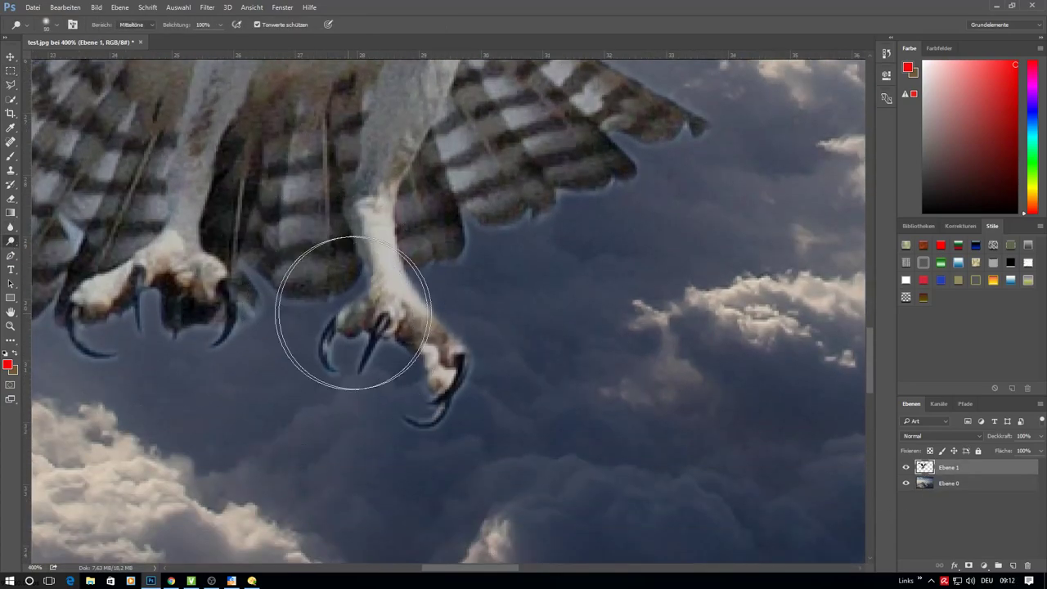
pyautogui.press('[')
pyautogui.press('[')
pyautogui.press('[')
pyautogui.press('[')
pyautogui.moveTo(394, 286); pyautogui.dragTo(394, 300)
pyautogui.hotkey('alt', 'b')
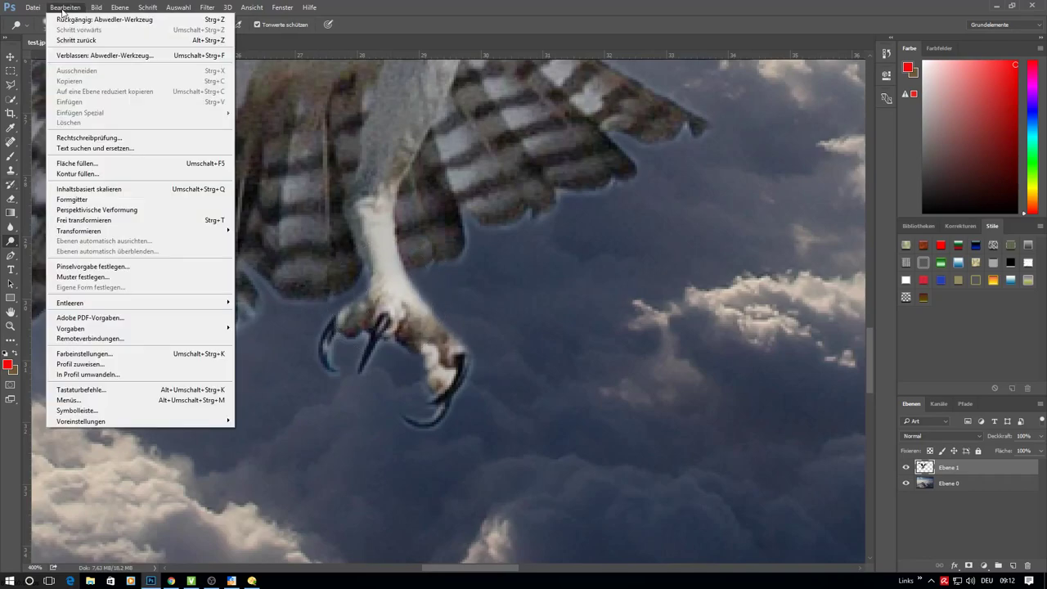
pyautogui.press('Return')
# Burn the white right leg, foot and left foot, undoing a trial stroke on the leg edge
pyautogui.rightClick(13, 243)
pyautogui.click(72, 251)
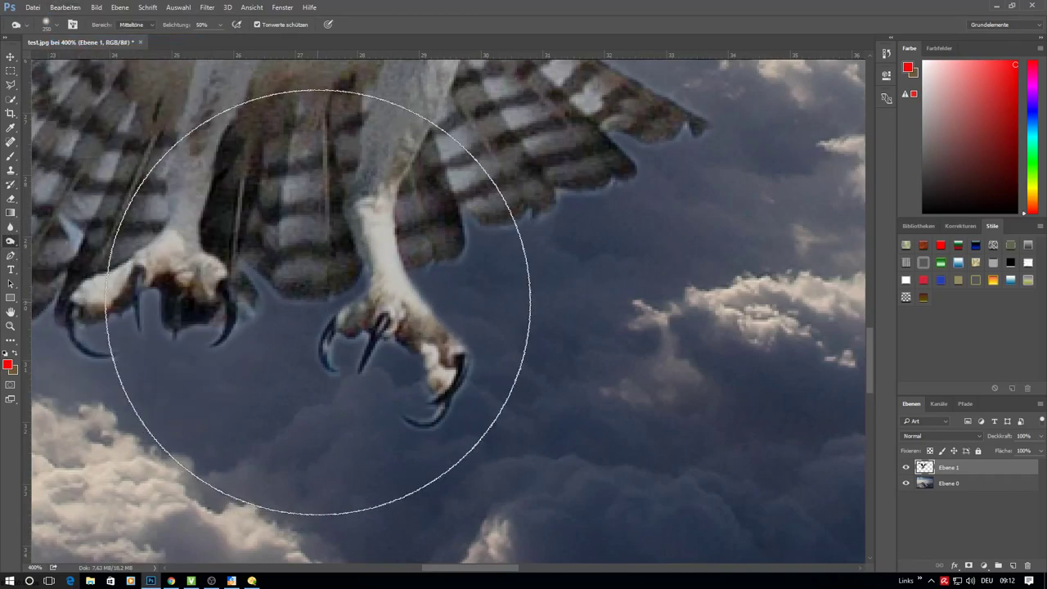
pyautogui.press('[')
pyautogui.press('[')
pyautogui.press('[')
pyautogui.press('[')
pyautogui.press('[')
pyautogui.press('[')
pyautogui.moveTo(378, 222)
pyautogui.mouseDown()
pyautogui.moveTo(417, 315)
pyautogui.moveTo(378, 200)
pyautogui.moveTo(452, 382)
pyautogui.mouseUp()
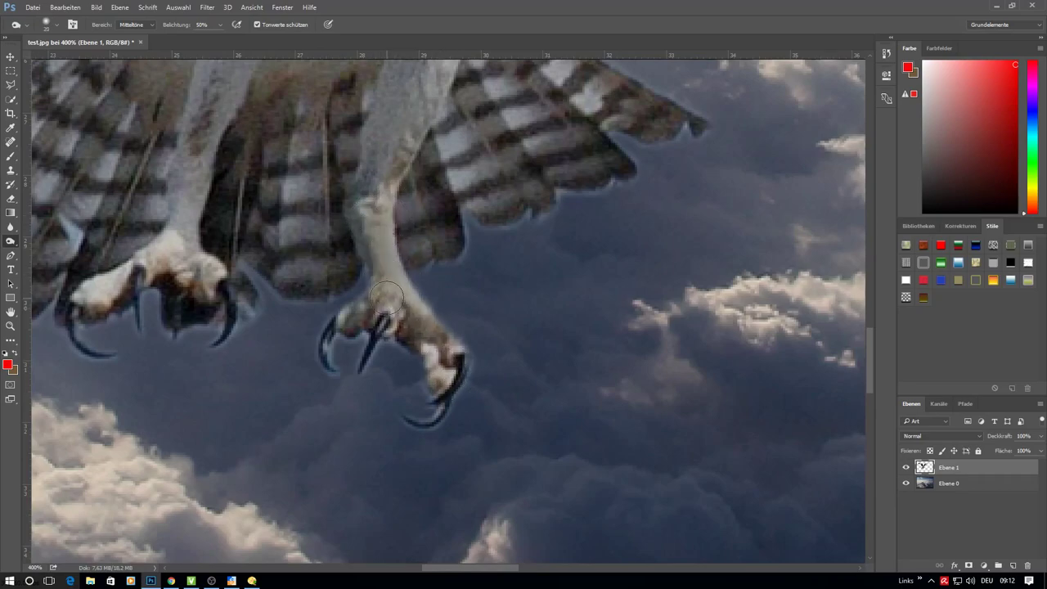
pyautogui.moveTo(180, 233)
pyautogui.mouseDown()
pyautogui.moveTo(84, 305)
pyautogui.moveTo(197, 208)
pyautogui.mouseUp()
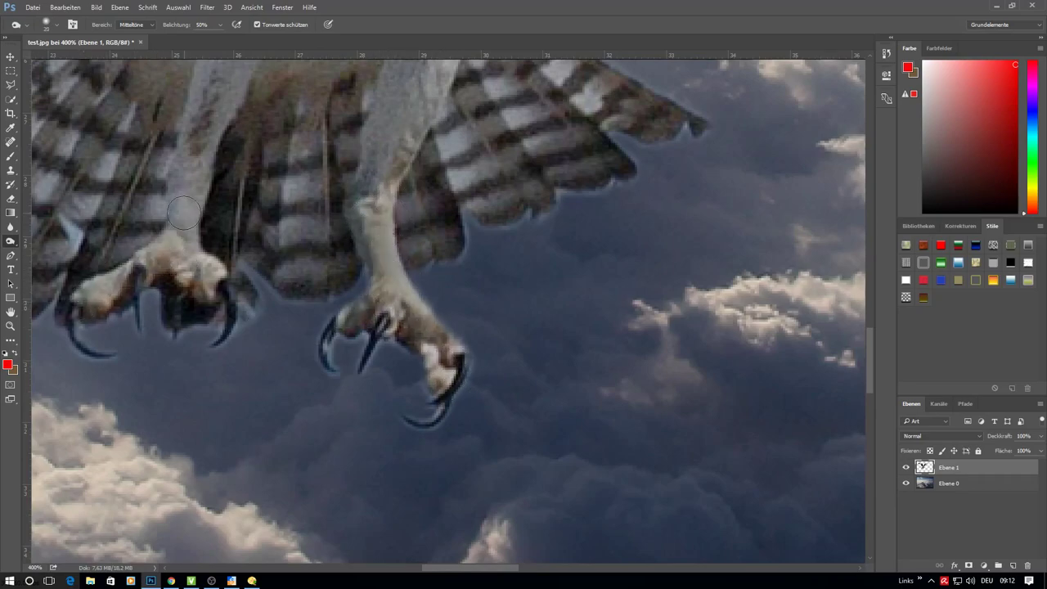
pyautogui.scroll(-1, 202, 302)
pyautogui.scroll(-1, 199, 292)
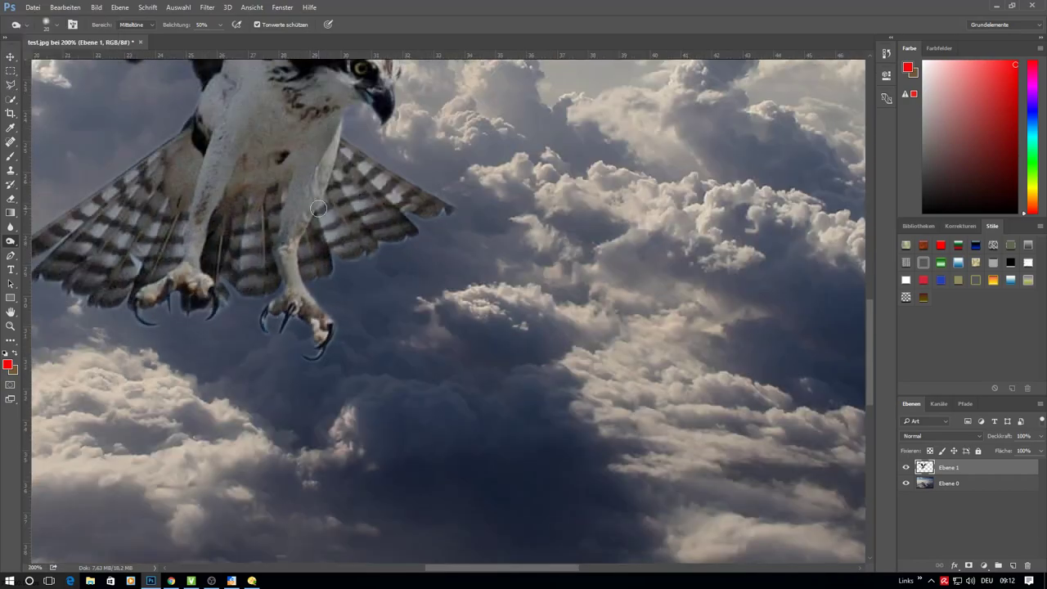
pyautogui.scroll(1, 321, 209)
pyautogui.scroll(1, 322, 208)
pyautogui.moveTo(347, 110); pyautogui.dragTo(331, 170)
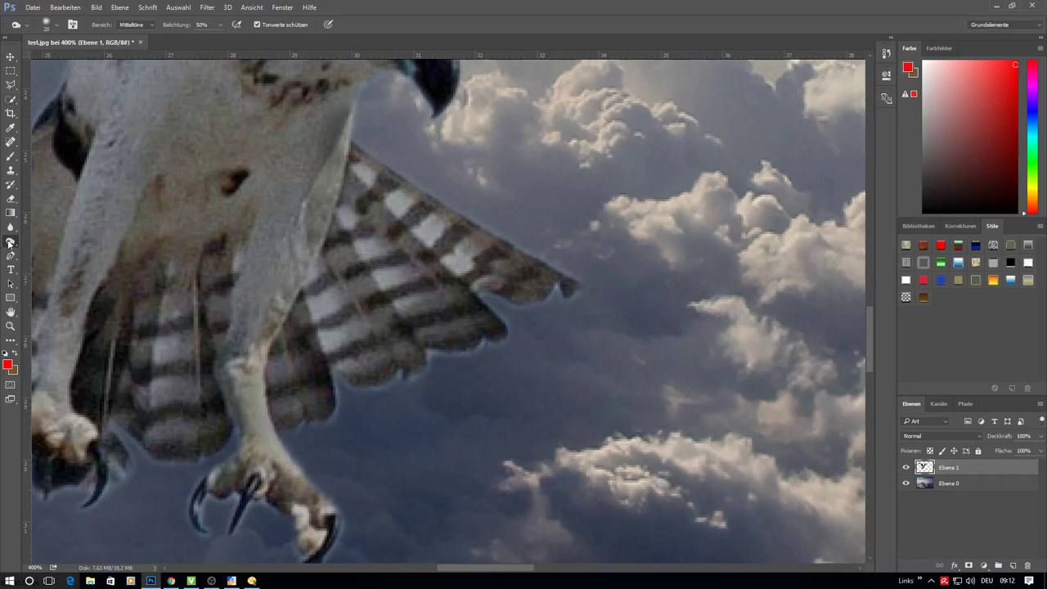
pyautogui.hotkey('ctrl', 'alt', 'z')
pyautogui.hotkey('ctrl', 'alt', 'z')
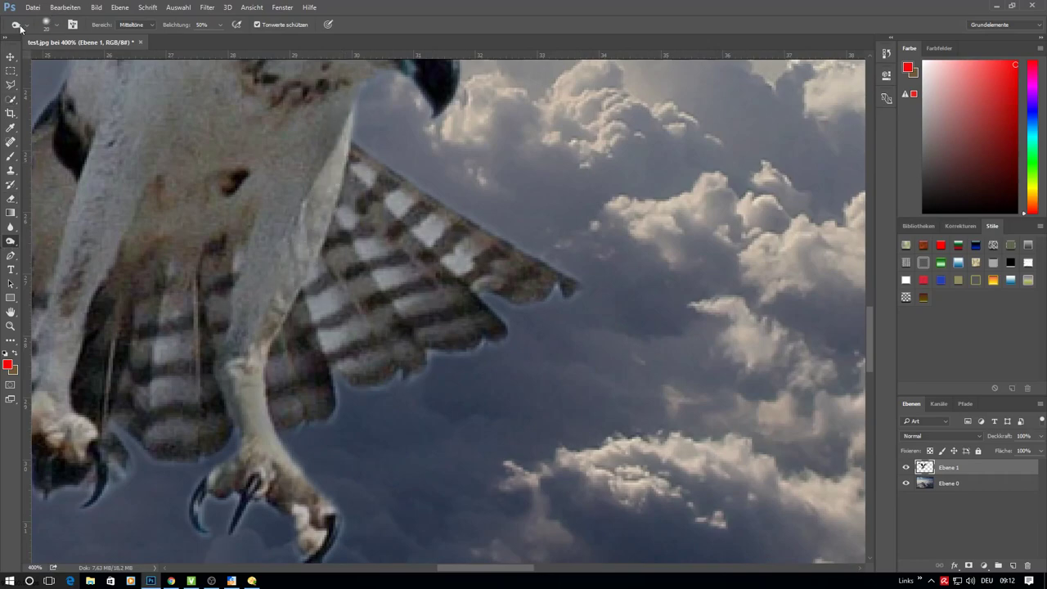
# Lasso the pale strip on the leg edge beside the wing and even it out with Dodge
pyautogui.click(9, 84)
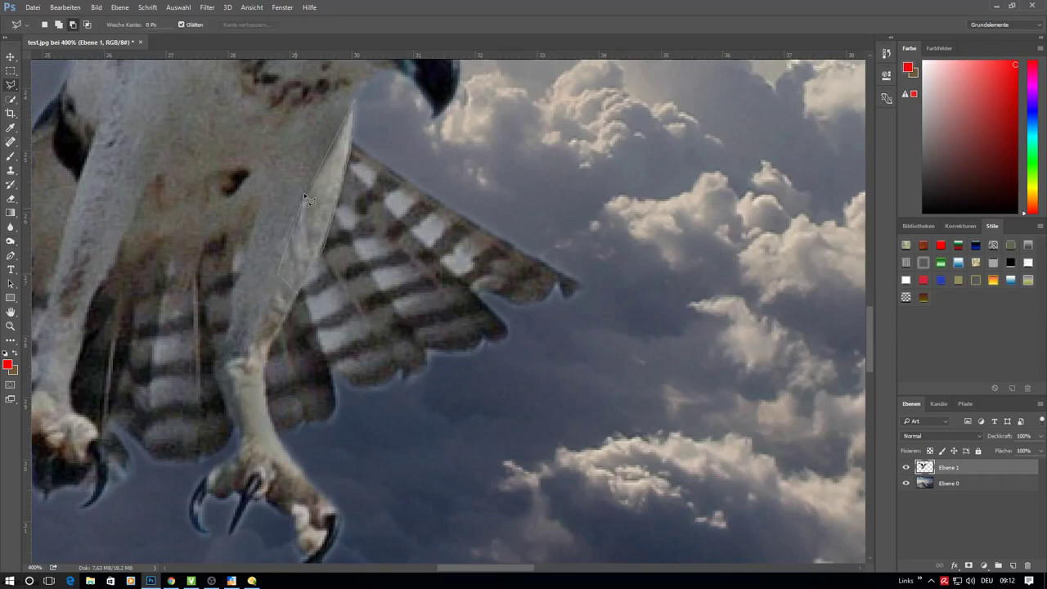
pyautogui.moveTo(304, 193); pyautogui.dragTo(350, 108)
pyautogui.click(10, 226)
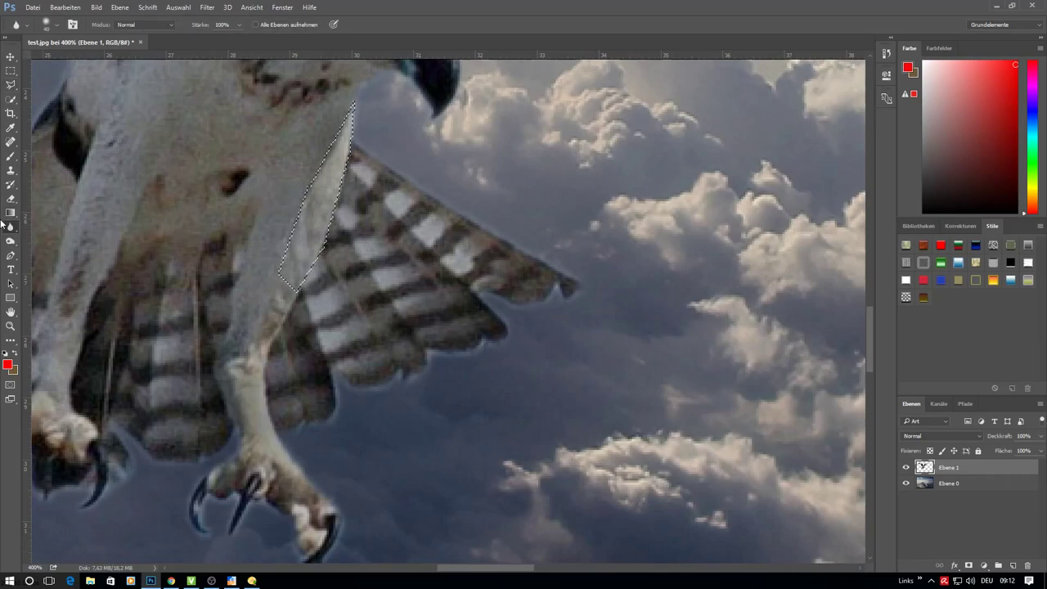
pyautogui.click(9, 240)
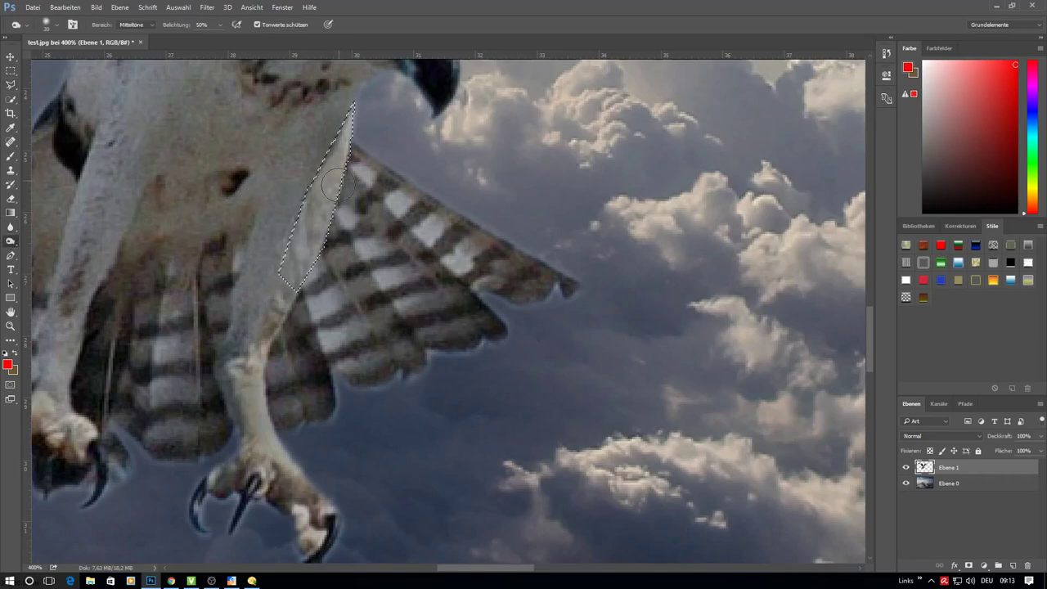
pyautogui.moveTo(335, 186); pyautogui.dragTo(297, 278)
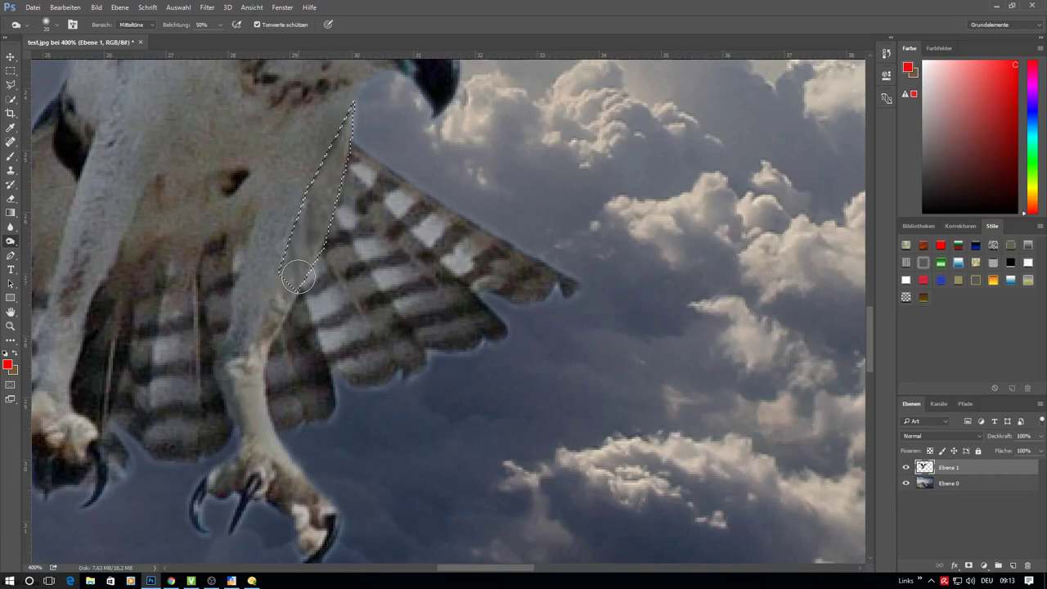
pyautogui.click(177, 8)
# Deselect the leg strip and zoom out to see the whole osprey
pyautogui.click(196, 29)
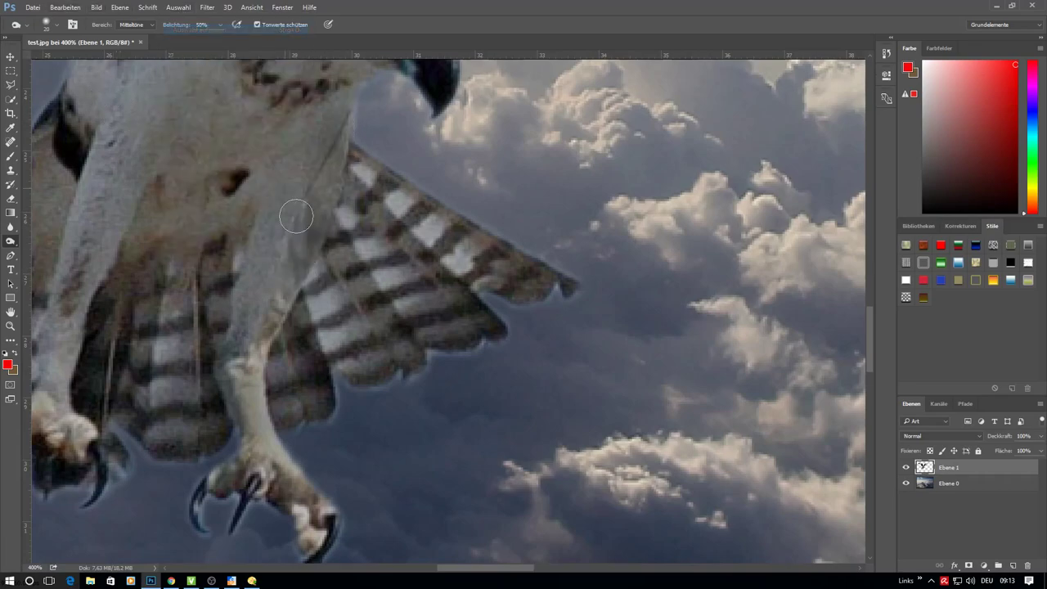
pyautogui.scroll(1, 295, 215)
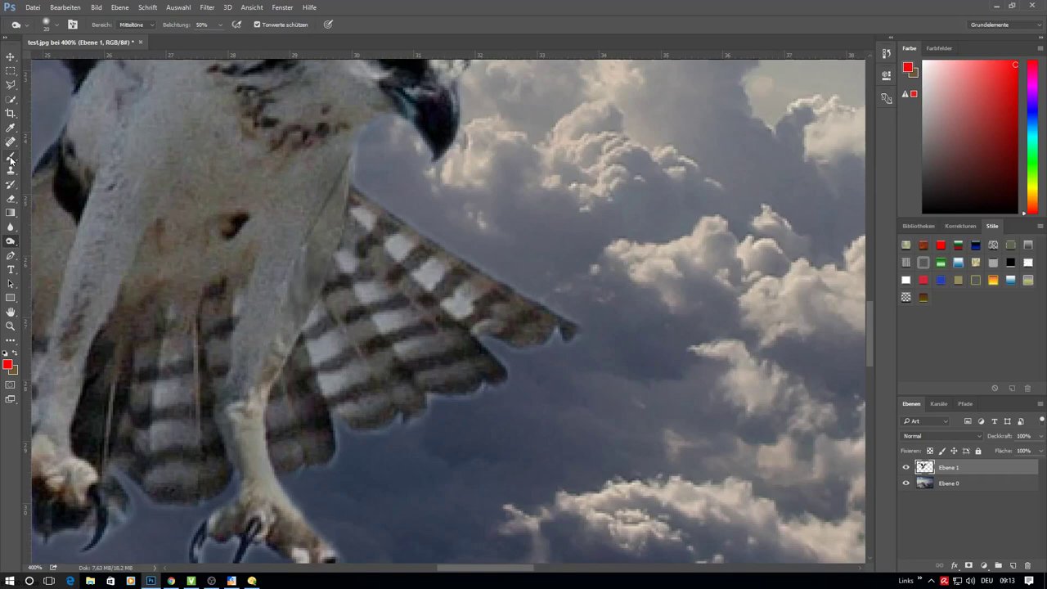
pyautogui.scroll(1, 122, 180)
pyautogui.scroll(1, 190, 182)
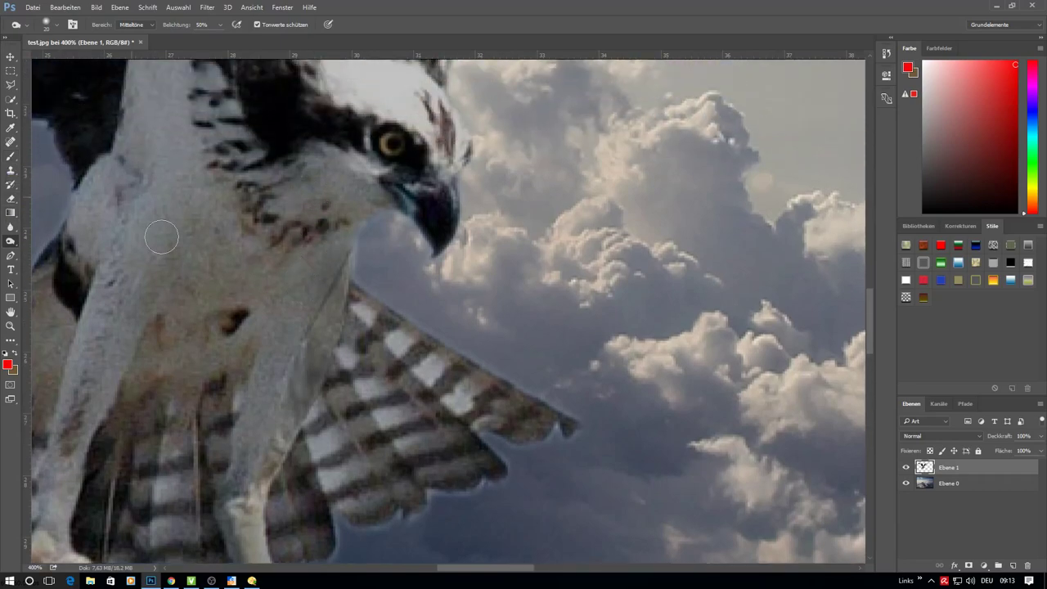
pyautogui.scroll(2, 161, 237)
pyautogui.scroll(1, 417, 294)
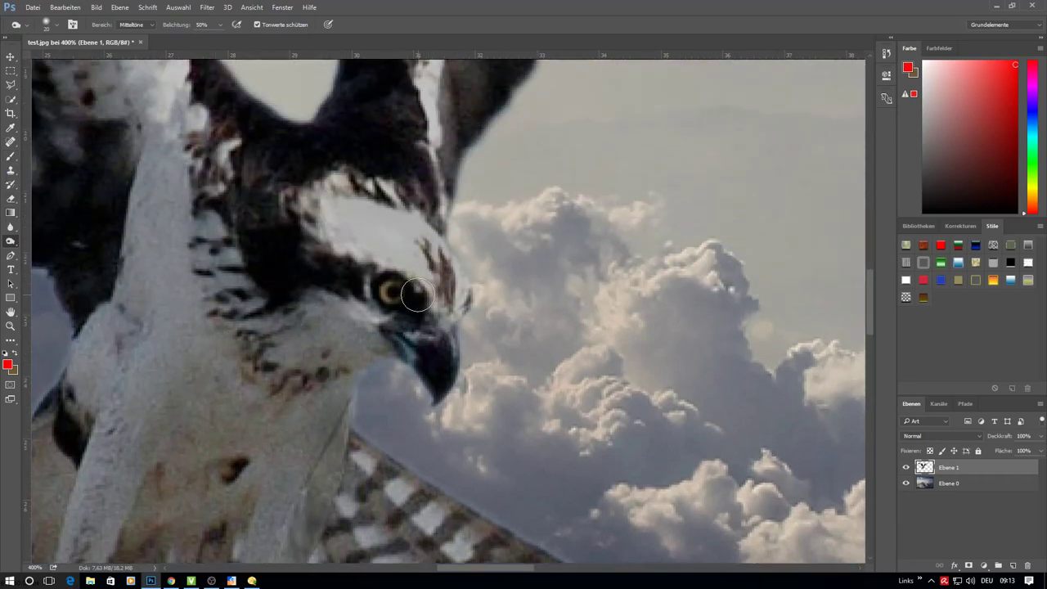
pyautogui.scroll(-2, 413, 291)
pyautogui.scroll(-1, 384, 274)
pyautogui.hotkey('alt', 'space')
pyautogui.press('Escape')
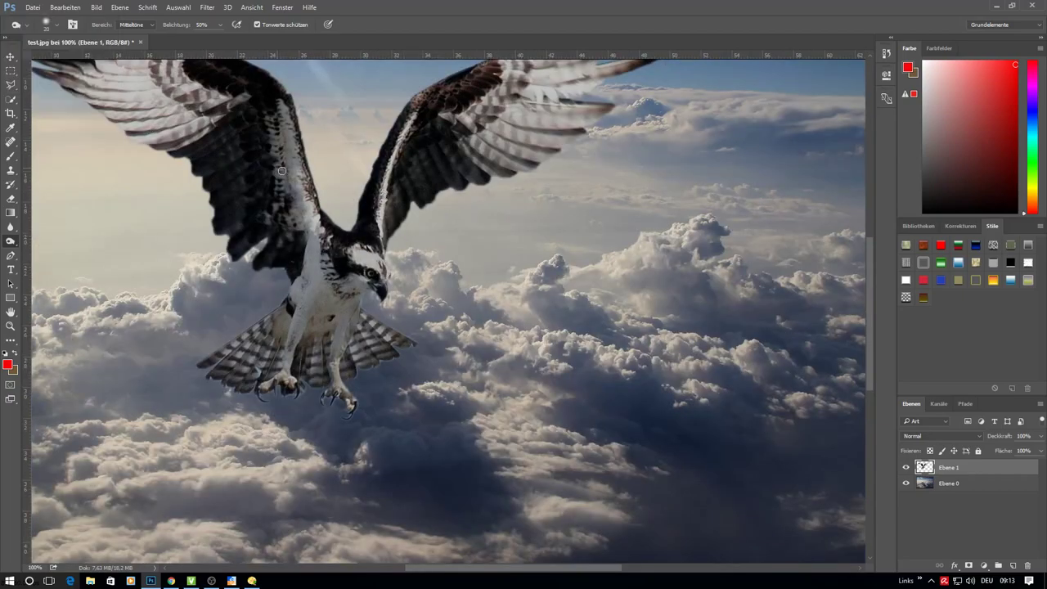
# Burn the feathers across both wings, from leading edges to the inner edge by the body
pyautogui.moveTo(412, 123); pyautogui.dragTo(378, 237)
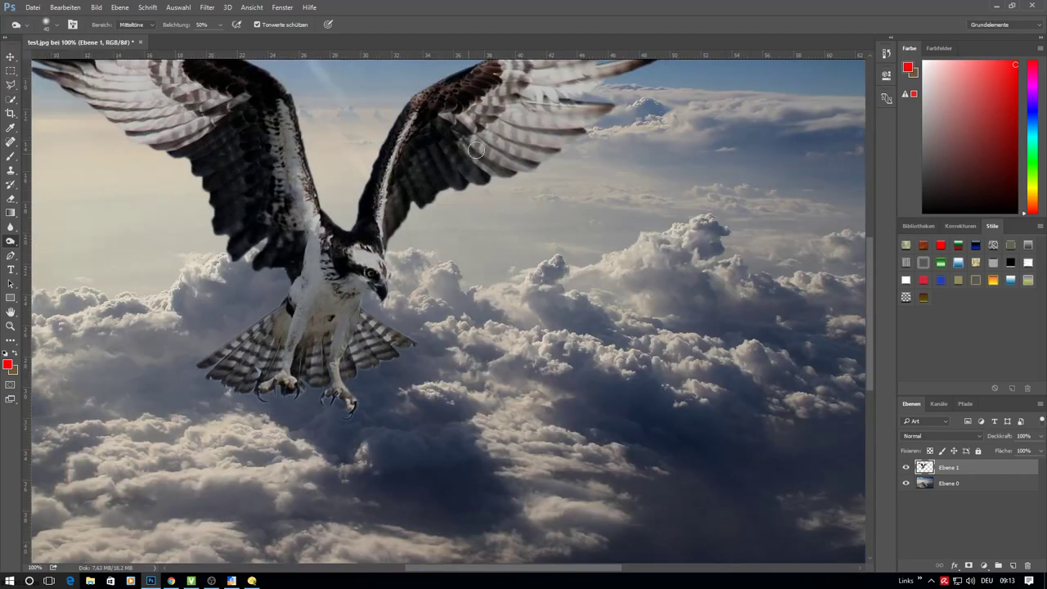
pyautogui.scroll(2, 546, 111)
pyautogui.moveTo(523, 123)
pyautogui.mouseDown()
pyautogui.moveTo(601, 111)
pyautogui.moveTo(475, 151)
pyautogui.mouseUp()
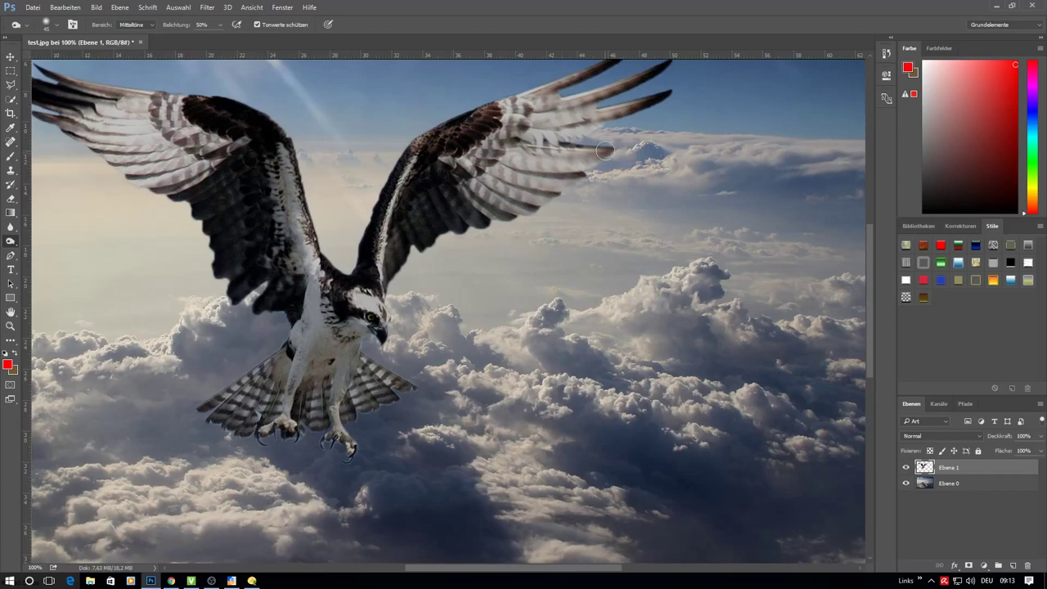
pyautogui.moveTo(613, 151); pyautogui.dragTo(479, 161)
pyautogui.moveTo(563, 162); pyautogui.dragTo(446, 175)
pyautogui.moveTo(572, 190)
pyautogui.mouseDown()
pyautogui.moveTo(458, 208)
pyautogui.moveTo(519, 162)
pyautogui.mouseUp()
pyautogui.moveTo(68, 116)
pyautogui.mouseDown()
pyautogui.moveTo(200, 194)
pyautogui.moveTo(163, 164)
pyautogui.mouseUp()
pyautogui.moveTo(110, 93)
pyautogui.mouseDown()
pyautogui.moveTo(189, 163)
pyautogui.moveTo(123, 103)
pyautogui.moveTo(184, 106)
pyautogui.mouseUp()
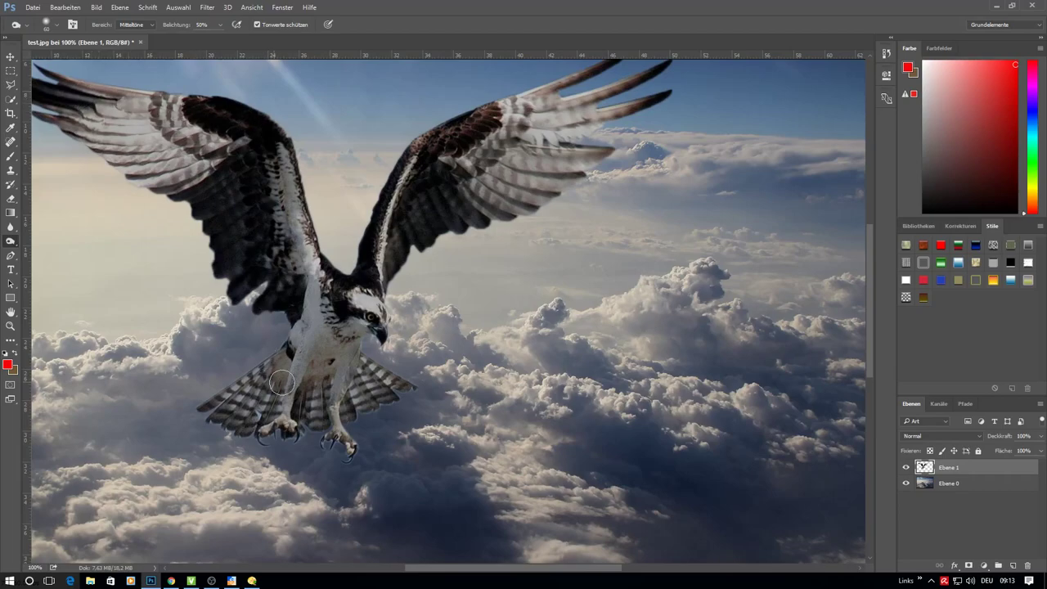
pyautogui.moveTo(416, 179)
pyautogui.mouseDown()
pyautogui.moveTo(384, 296)
pyautogui.moveTo(313, 263)
pyautogui.moveTo(272, 192)
pyautogui.mouseUp()
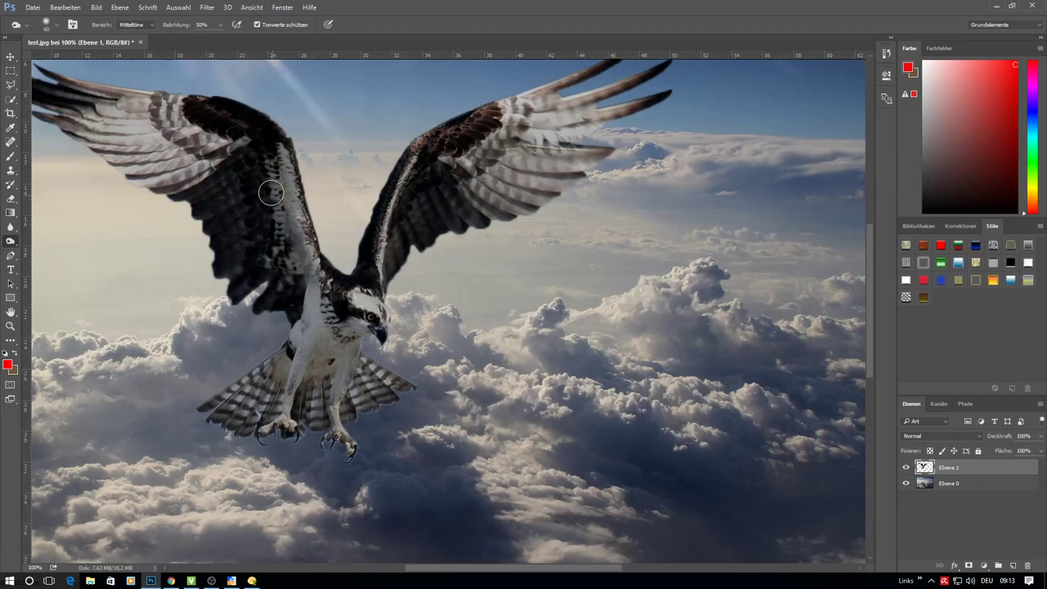
pyautogui.hotkey('ctrl', '-')
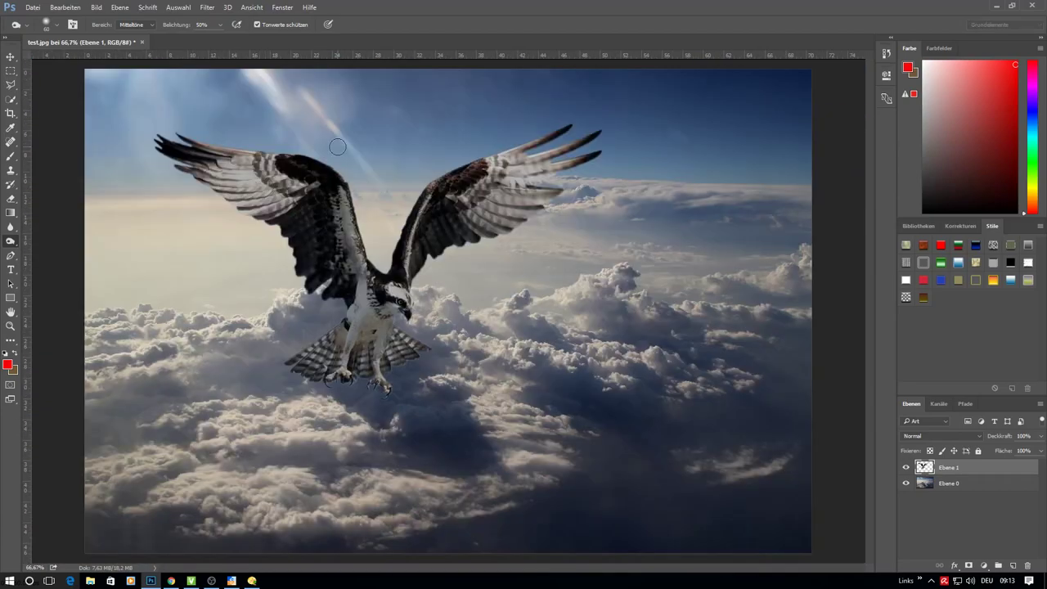